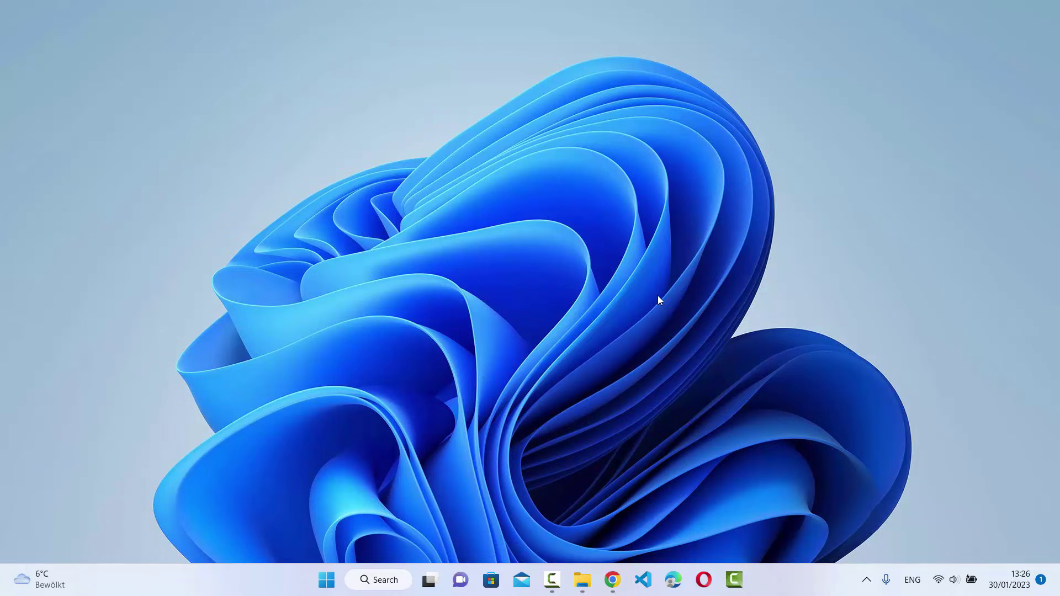
# Download rufus-3.21.exe from the official rufus.ie site in Chrome.
pyautogui.hotkey('alt', 'Tab')
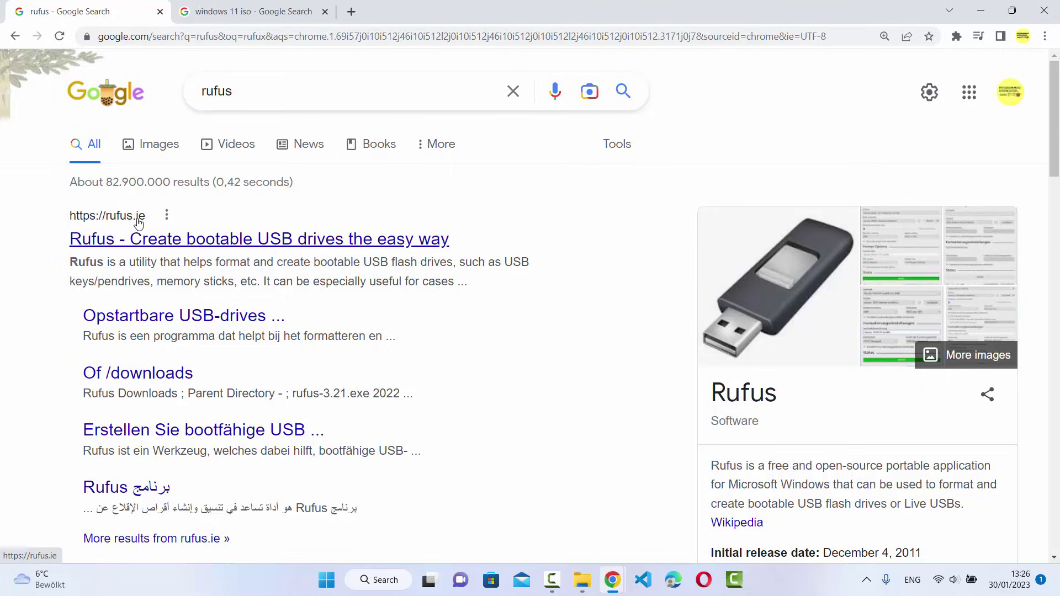
pyautogui.click(191, 239)
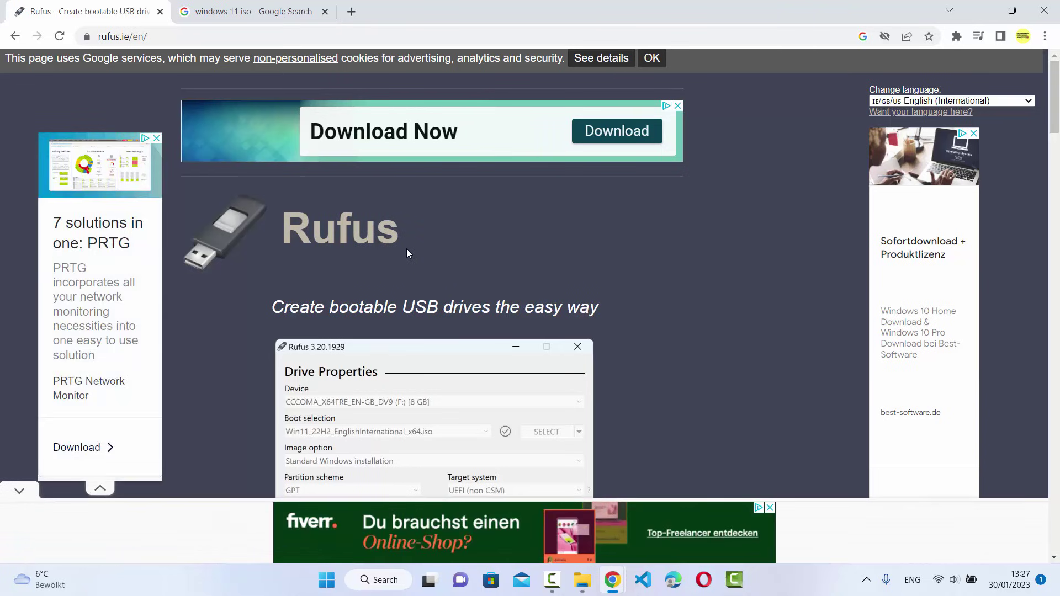
pyautogui.scroll(-7, 406, 250)
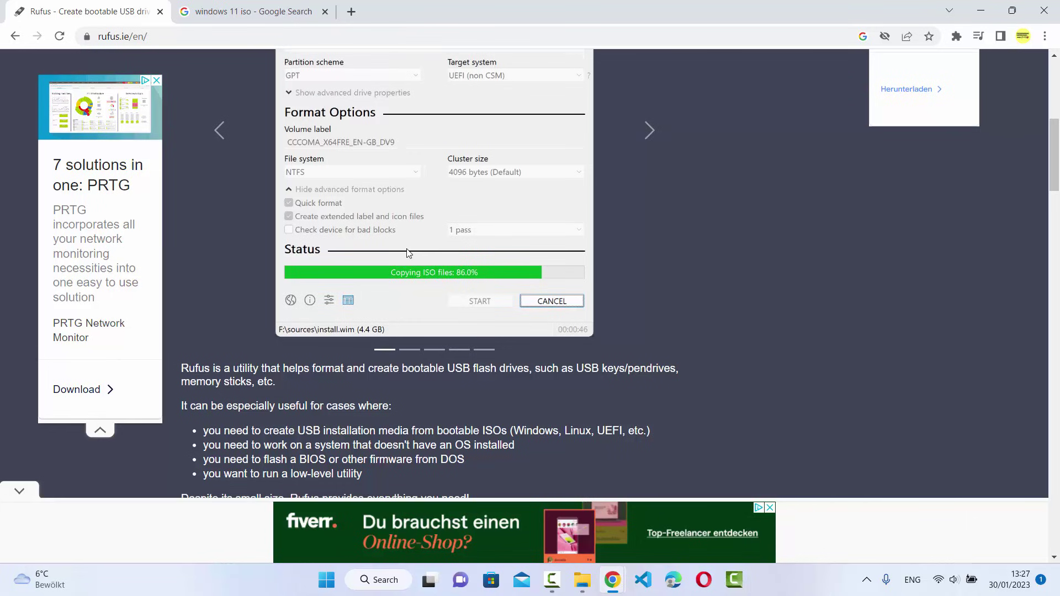
pyautogui.scroll(-4, 406, 249)
pyautogui.scroll(-1, 277, 418)
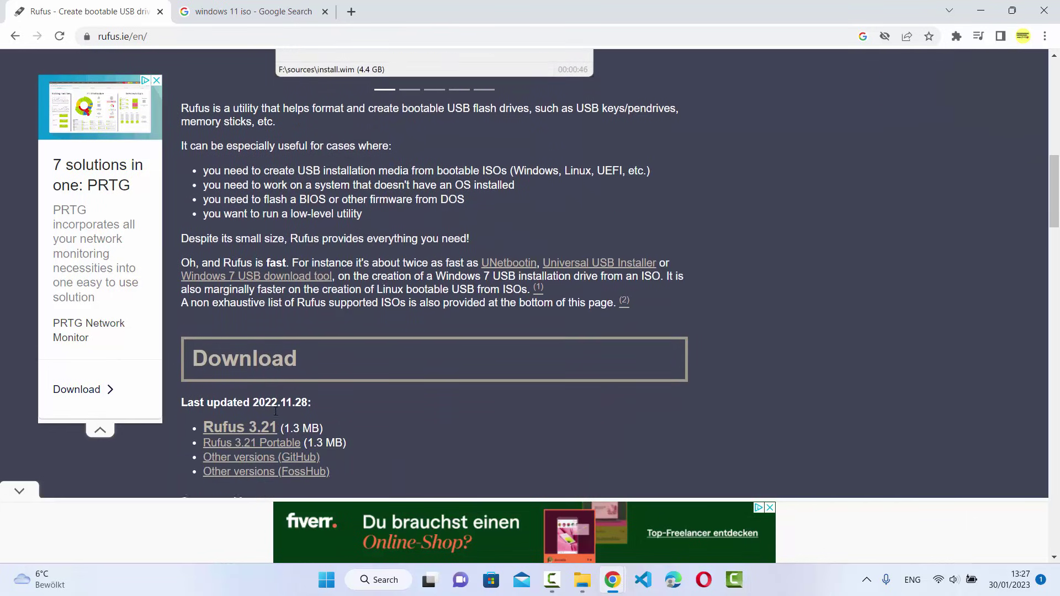
pyautogui.click(238, 414)
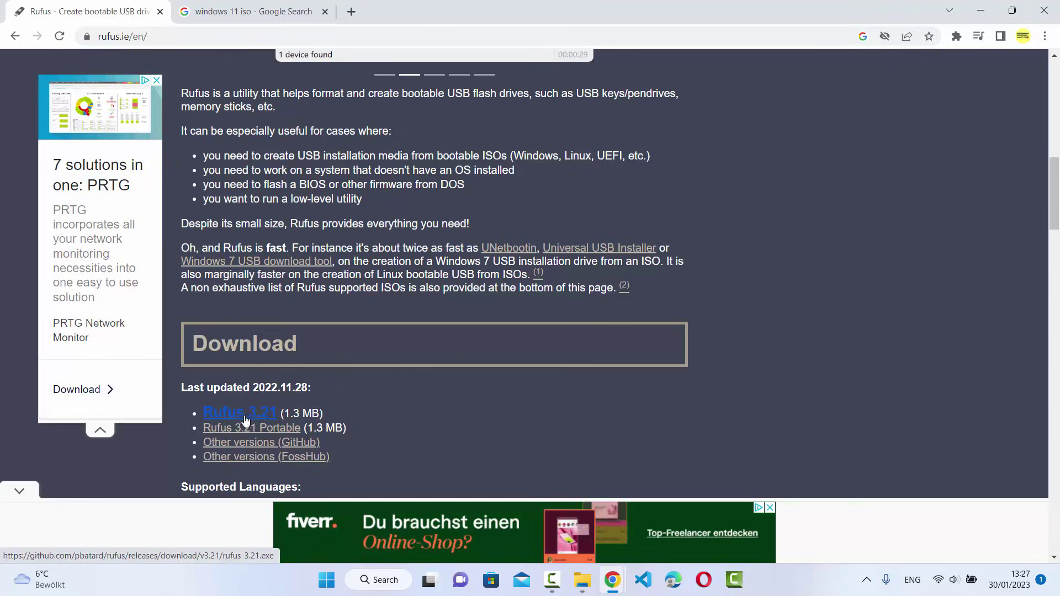
pyautogui.click(230, 418)
pyautogui.click(655, 185)
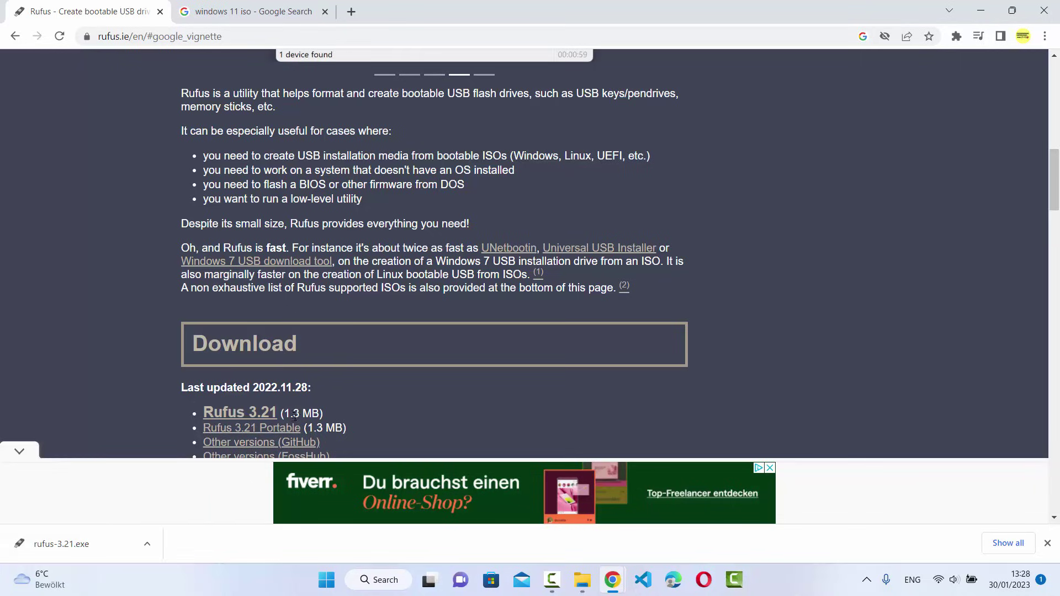
# Run the downloaded rufus-3.21.exe, removing the untrusted-file protection, and minimize Chrome.
pyautogui.click(86, 548)
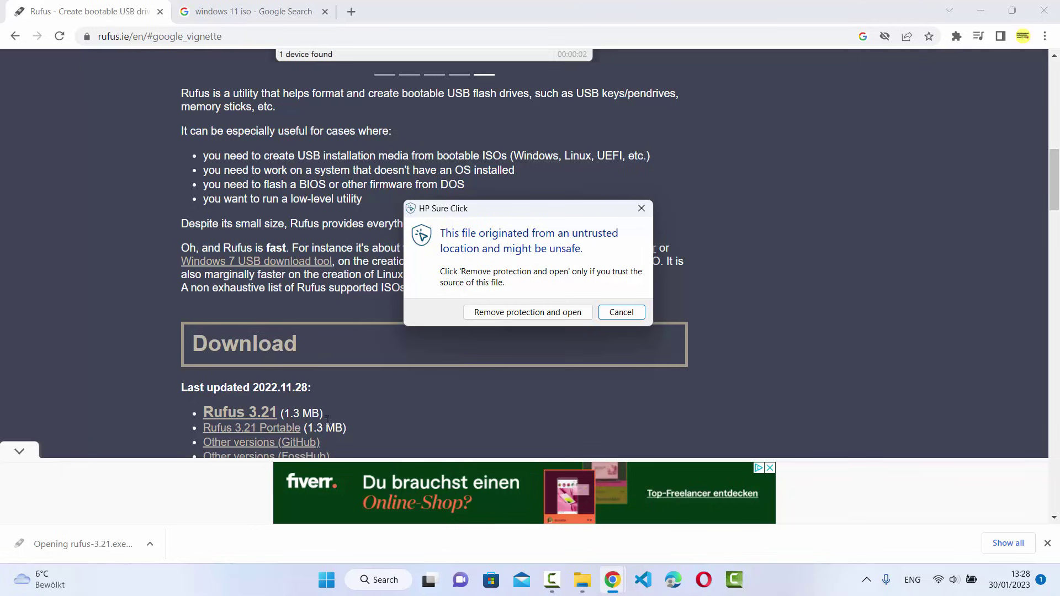
pyautogui.click(517, 313)
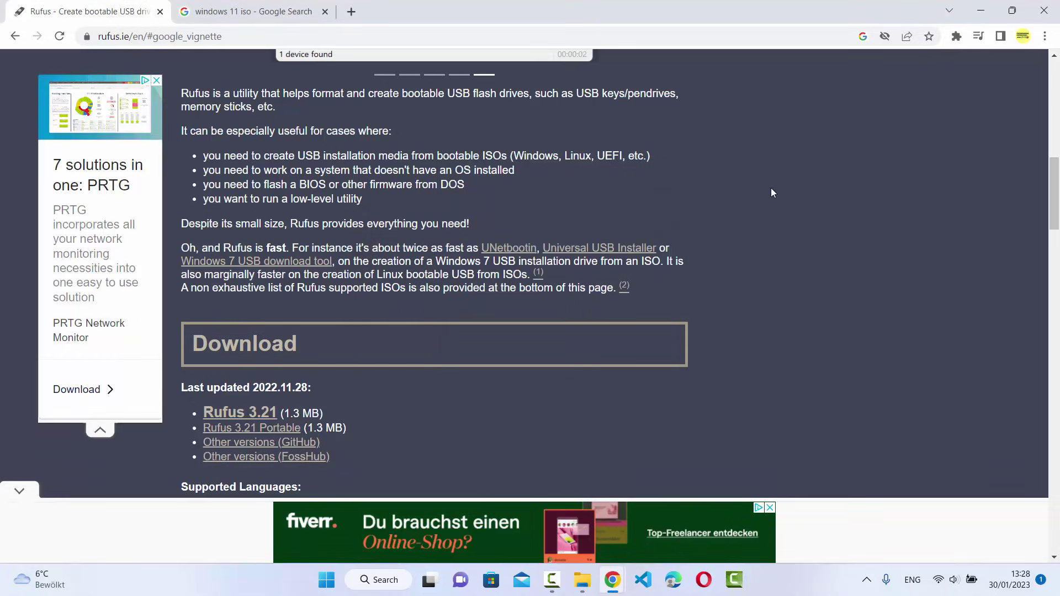
pyautogui.click(979, 12)
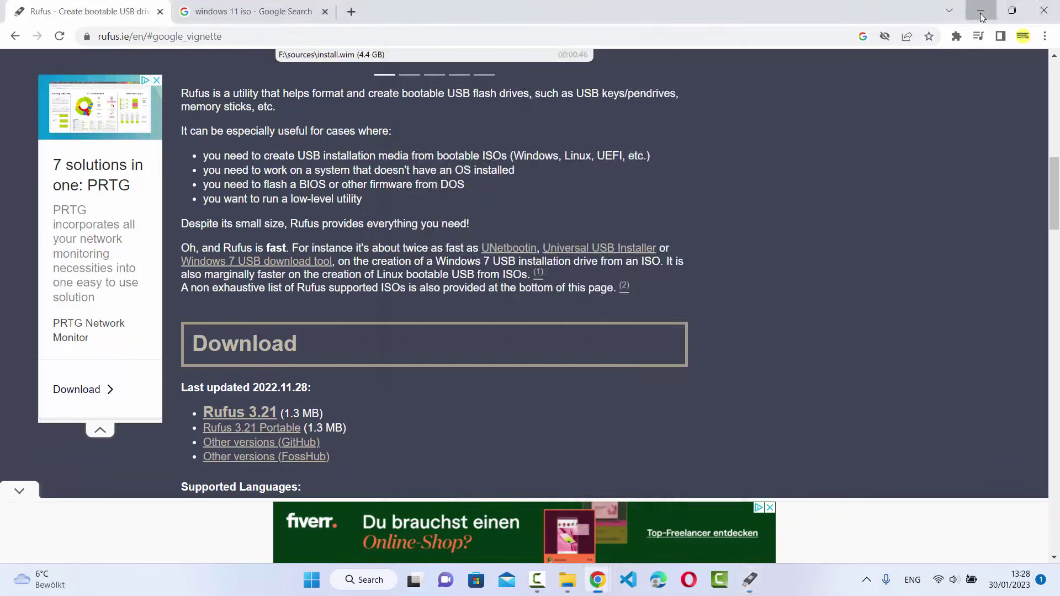
# Minimize the browser to reveal Rufus 3.21 and close the Rufus window.
pyautogui.click(980, 13)
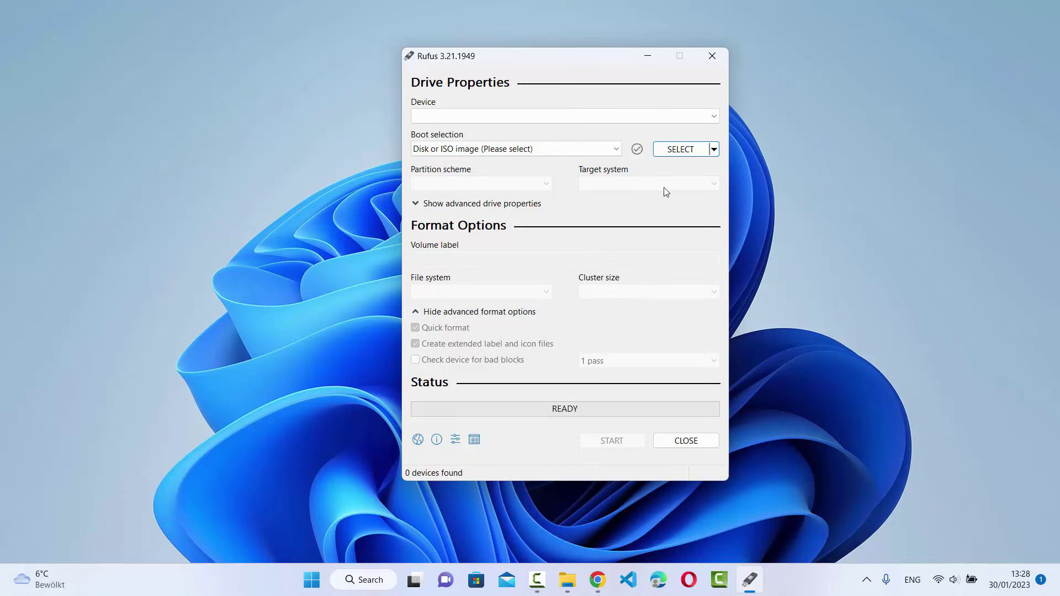
pyautogui.click(707, 59)
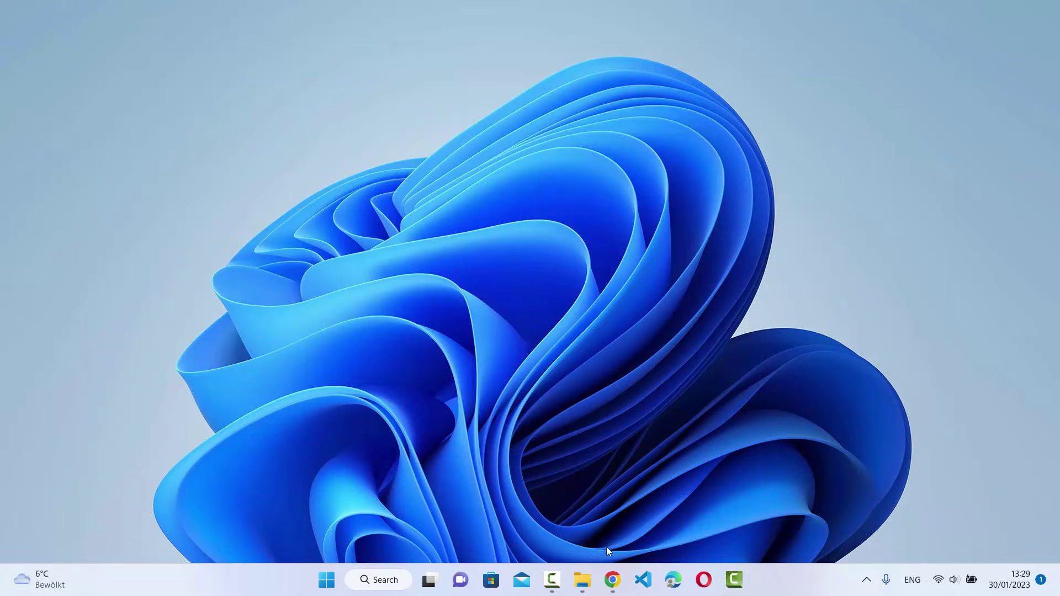
# Relaunch rufus-3.21.exe from the Downloads folder, then return to Chrome.
pyautogui.moveTo(584, 578)
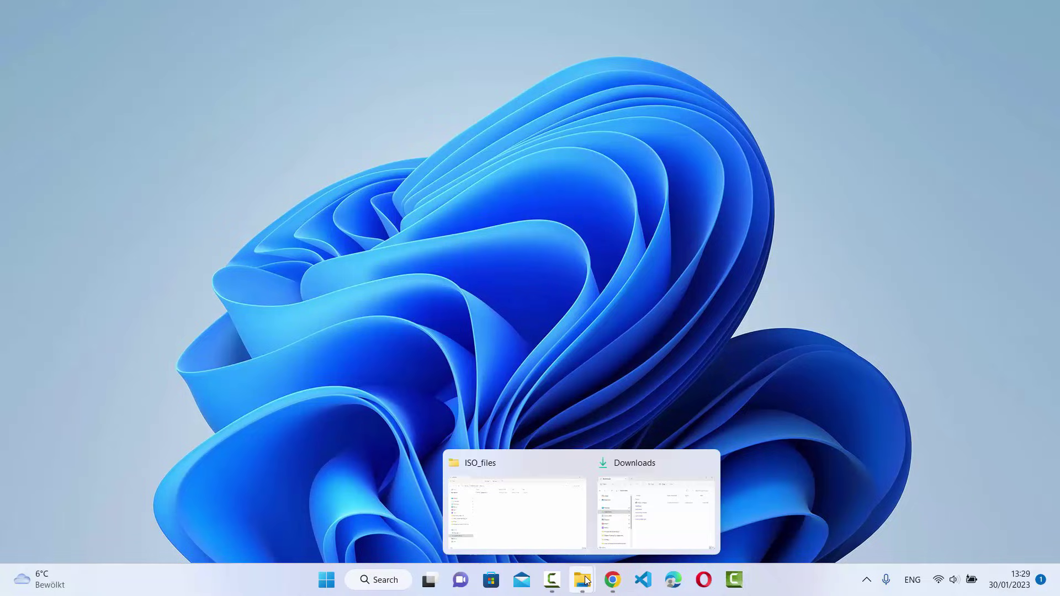
pyautogui.click(620, 531)
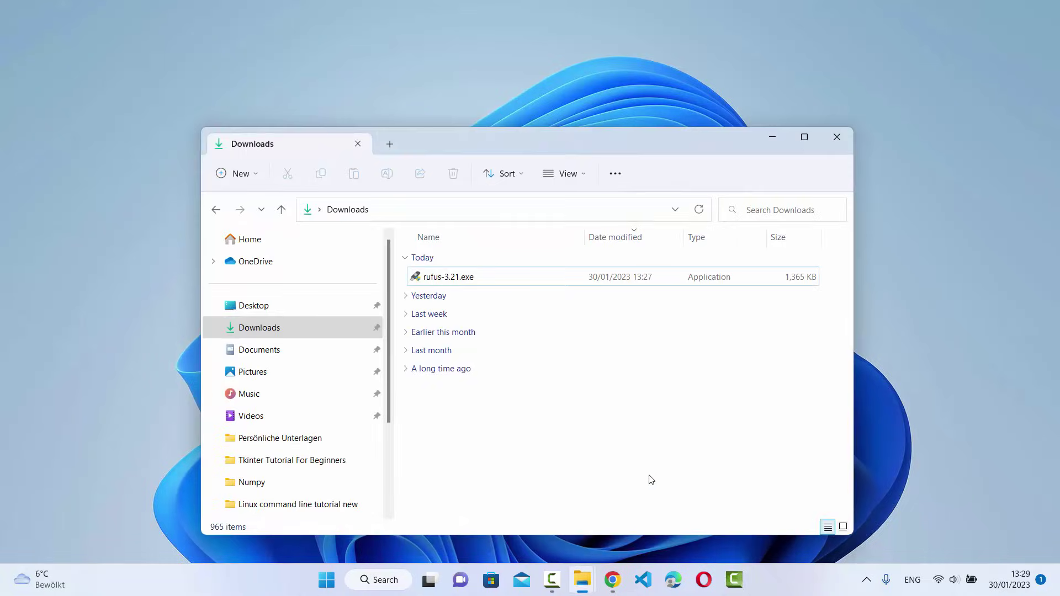
pyautogui.click(456, 284)
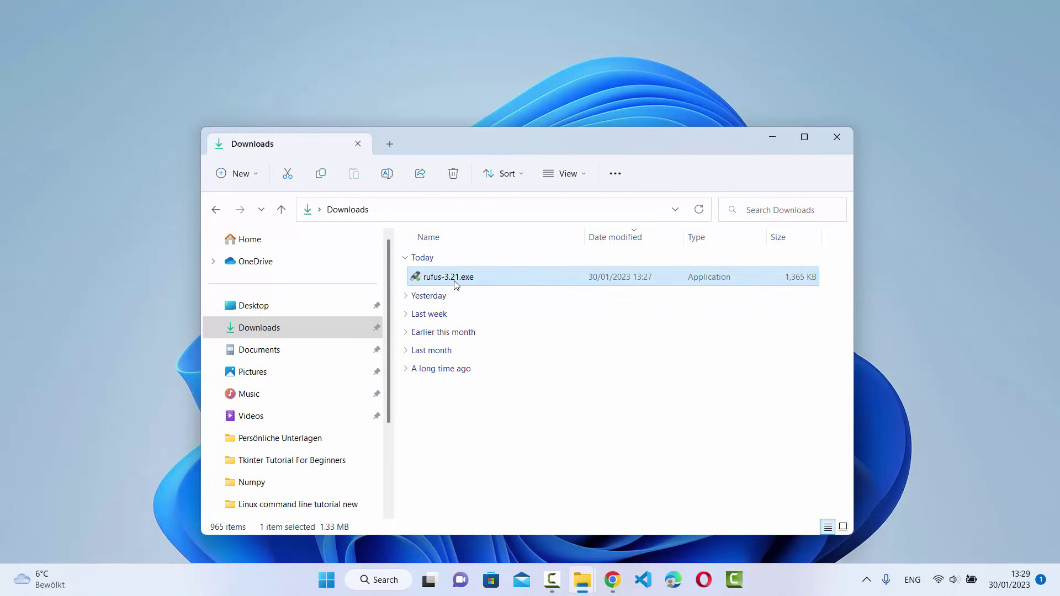
pyautogui.doubleClick(456, 277)
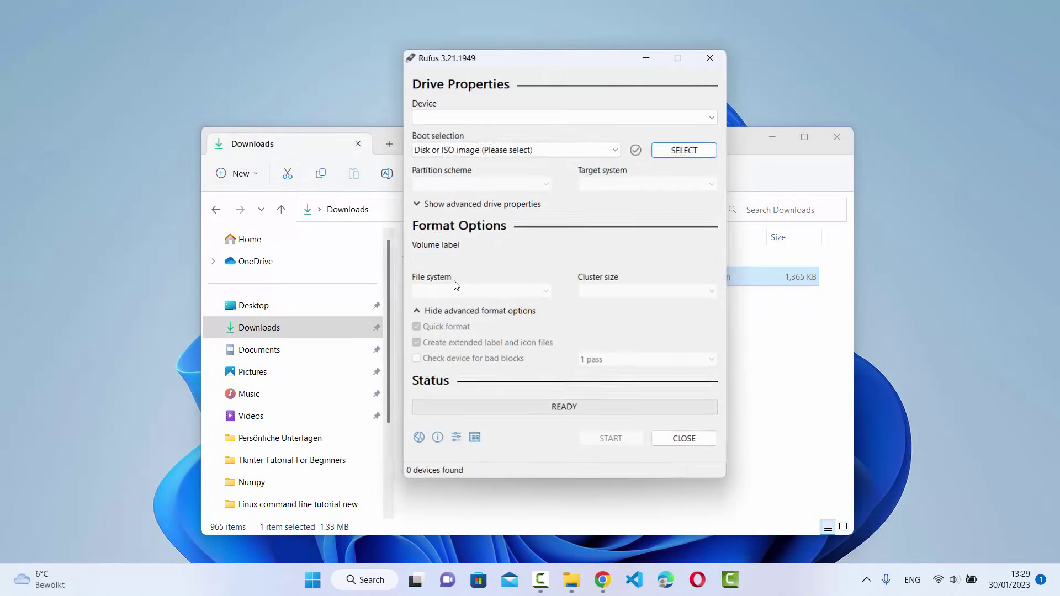
pyautogui.click(774, 138)
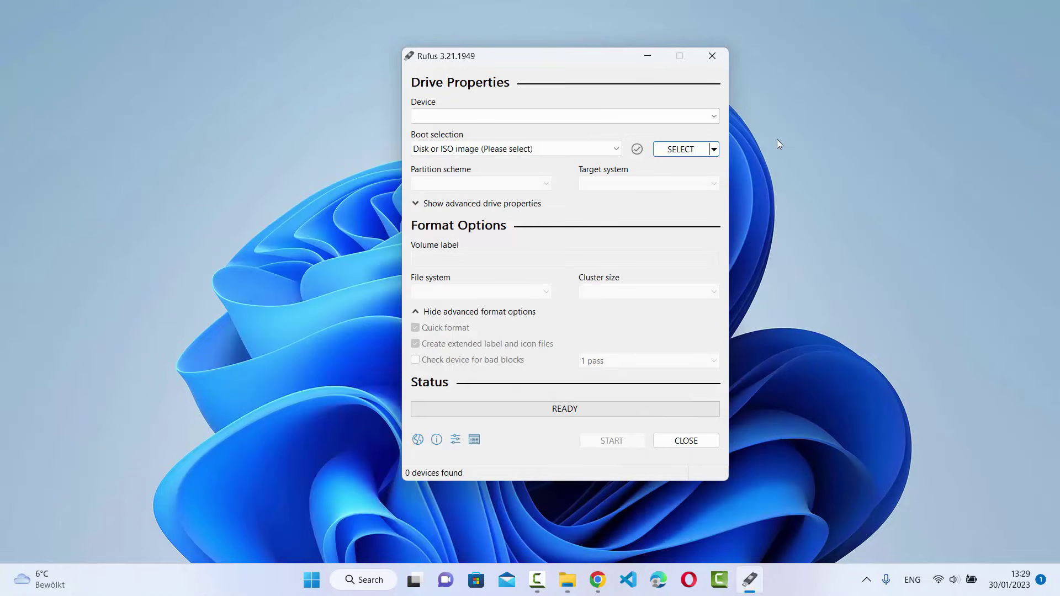
pyautogui.click(597, 579)
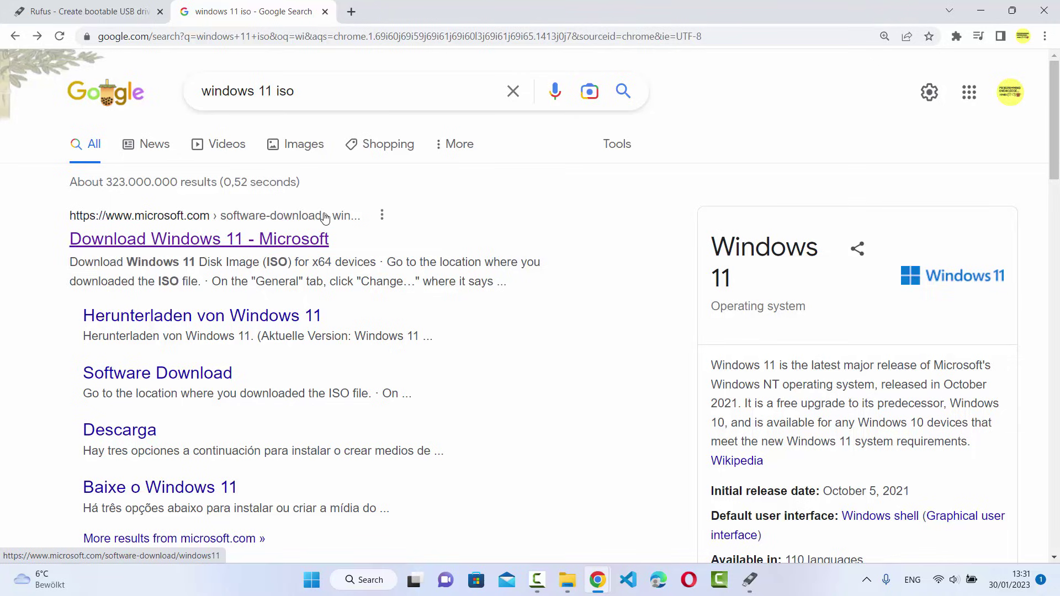
# On Microsoft's Download Windows 11 page, select the Windows 11 multi-edition ISO for x64 and request it.
pyautogui.click(301, 241)
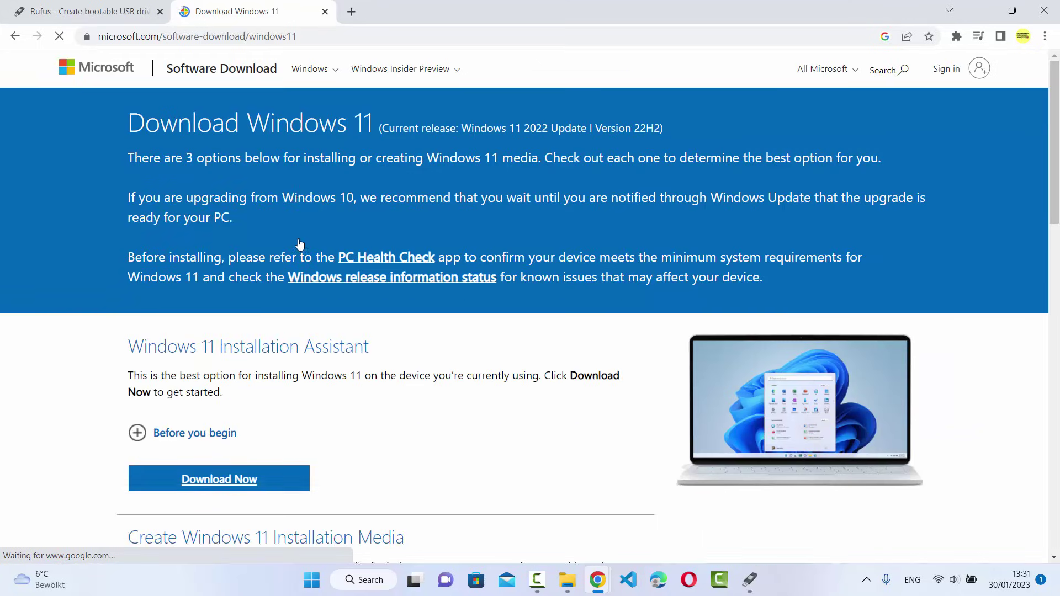
pyautogui.scroll(-5, 306, 233)
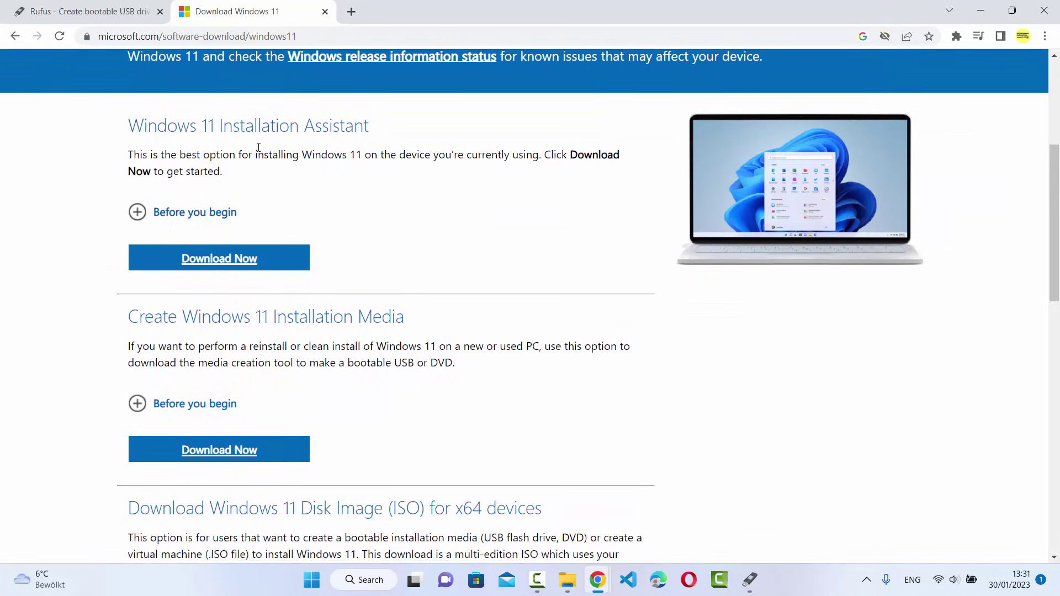
pyautogui.scroll(-1, 311, 169)
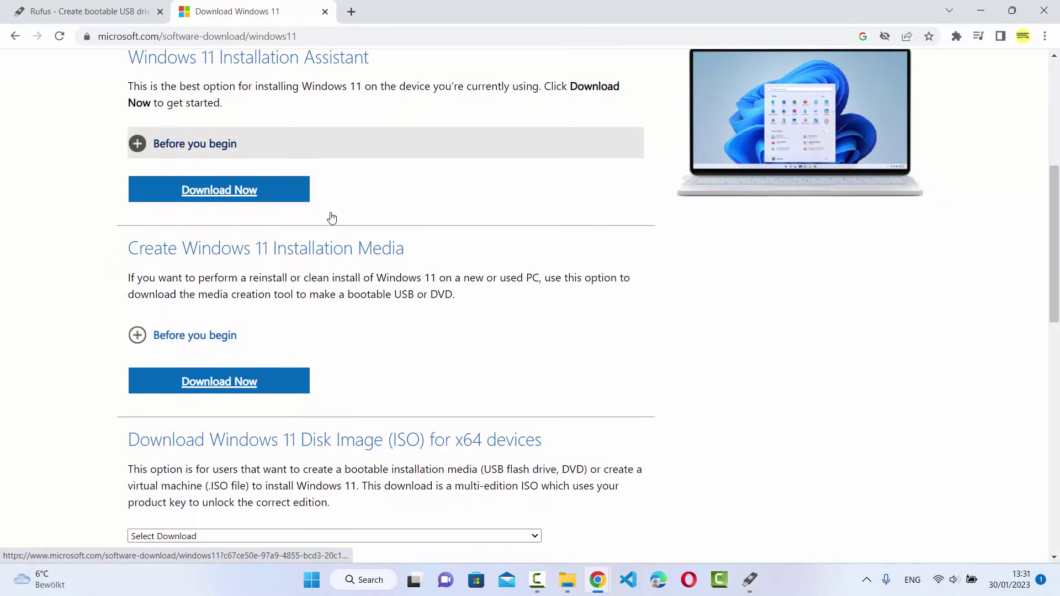
pyautogui.scroll(-3, 306, 249)
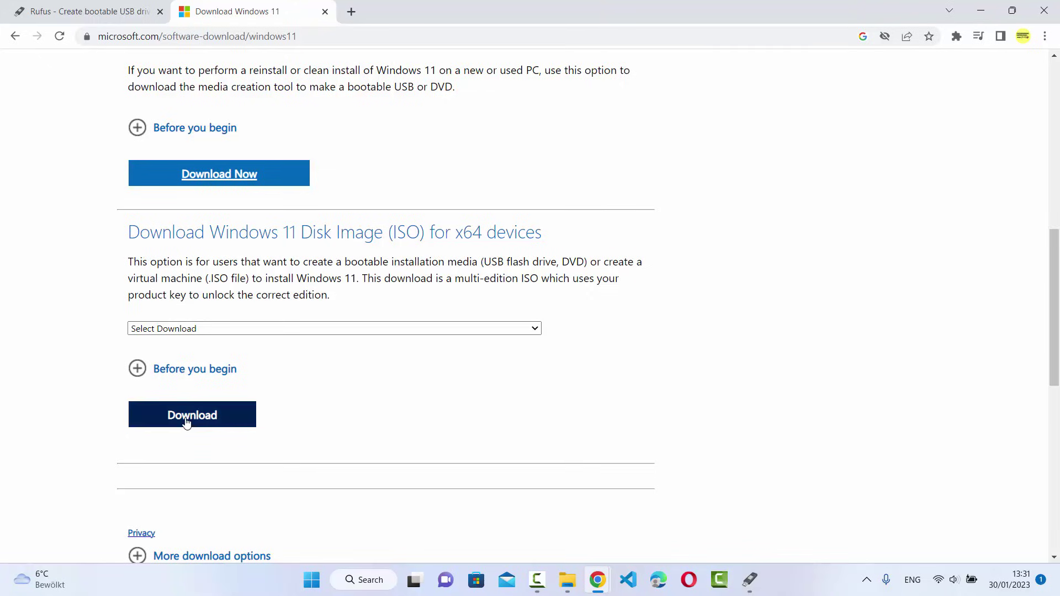
pyautogui.click(208, 417)
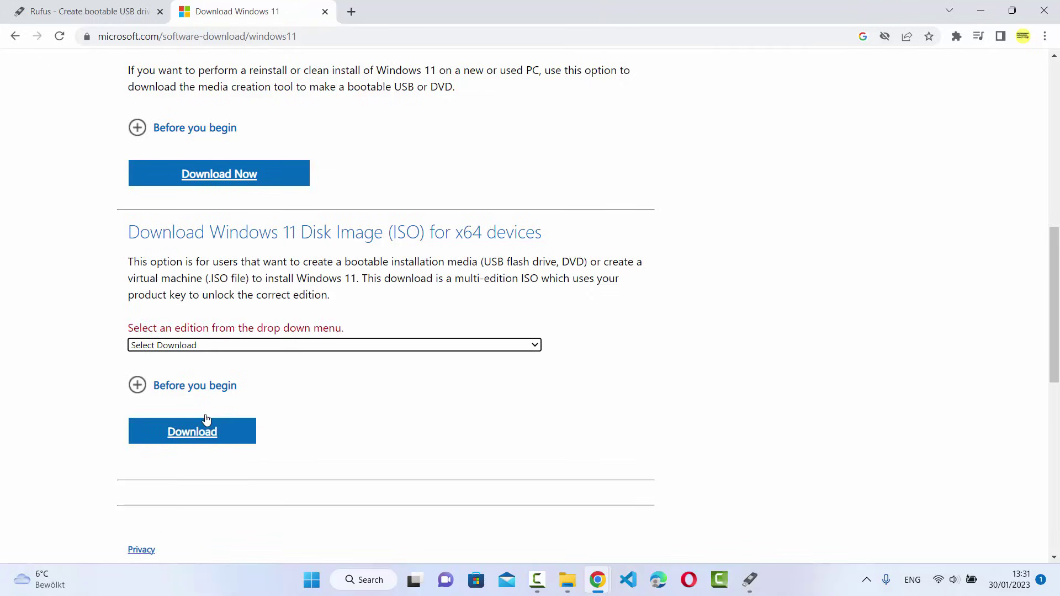
pyautogui.click(213, 346)
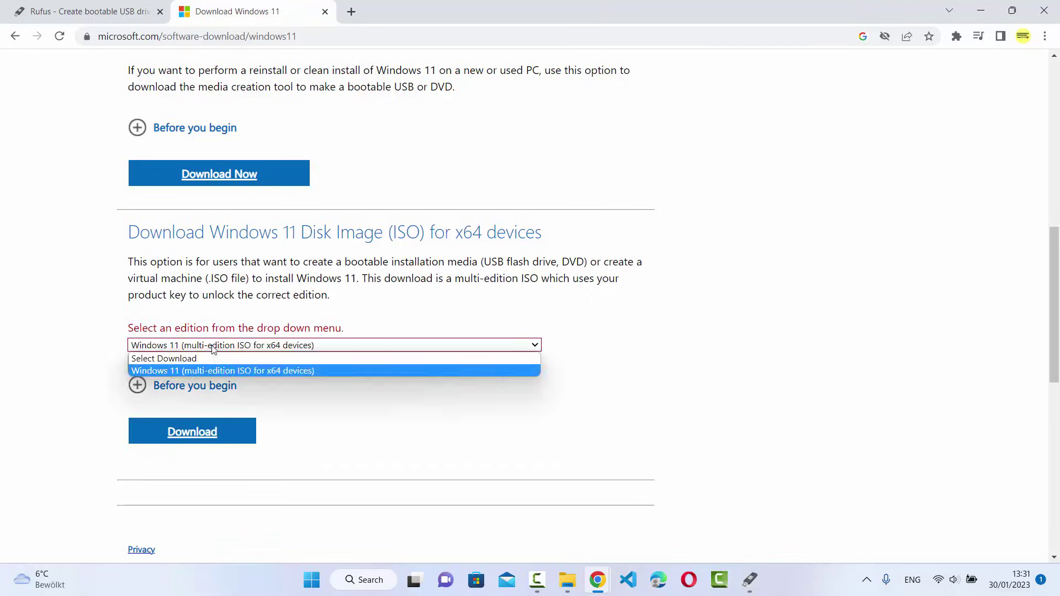
pyautogui.click(194, 372)
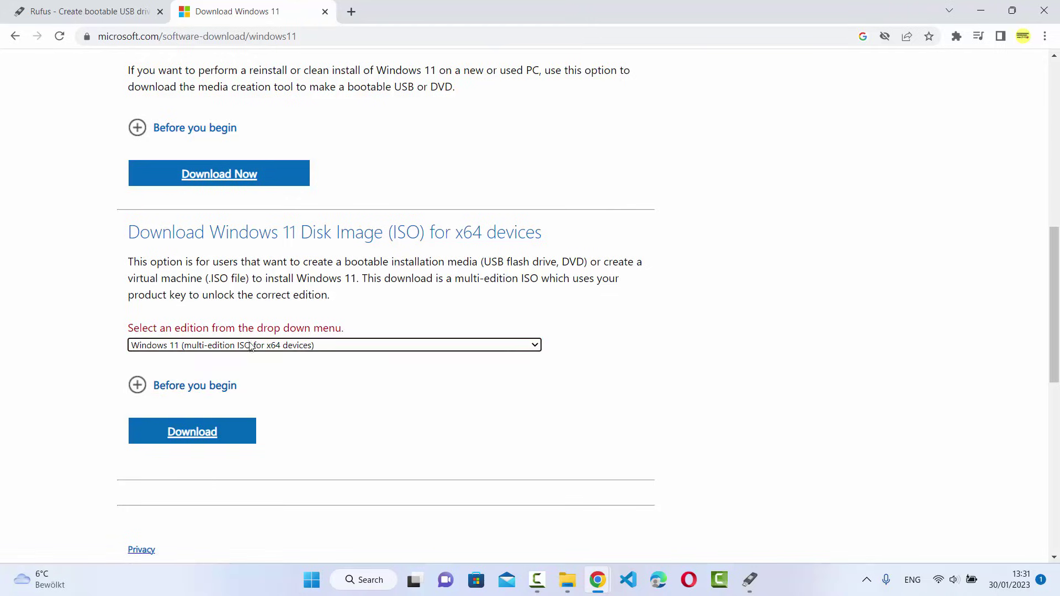
pyautogui.click(202, 431)
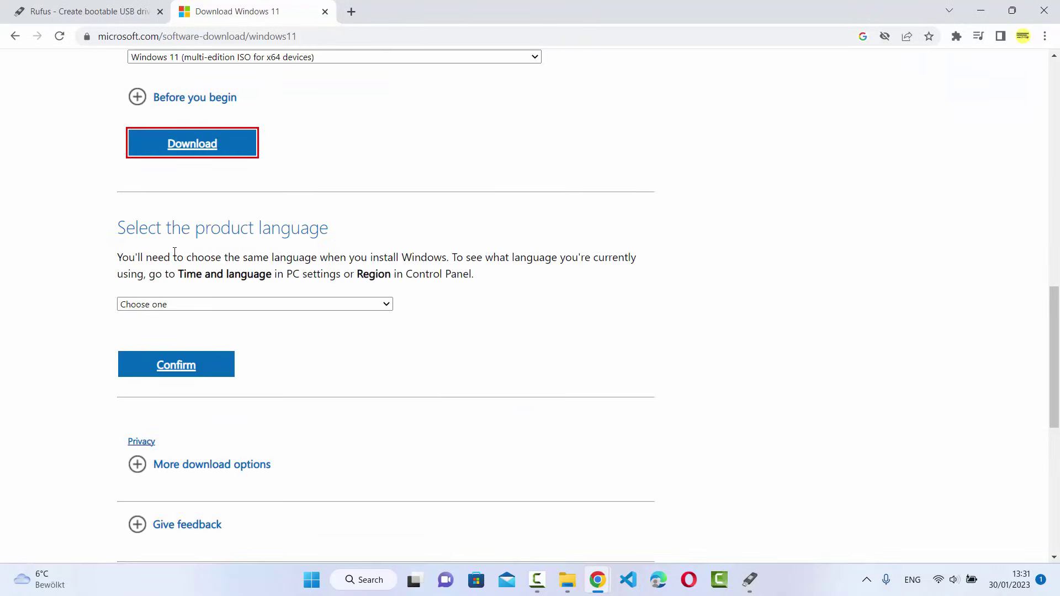
# Choose English International as the product language and start the 64-bit ISO download.
pyautogui.click(208, 277)
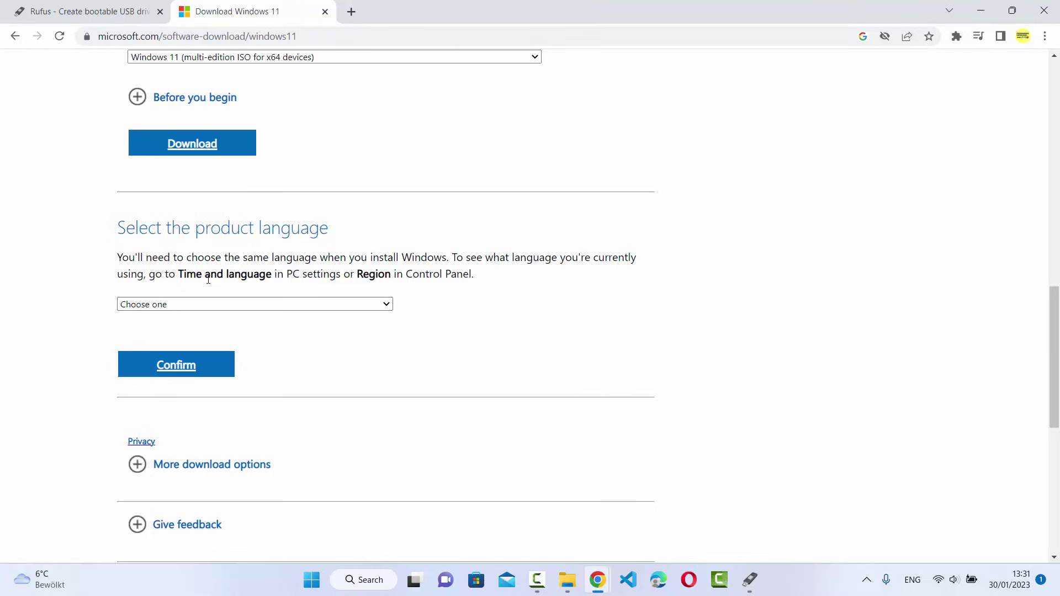
pyautogui.click(193, 305)
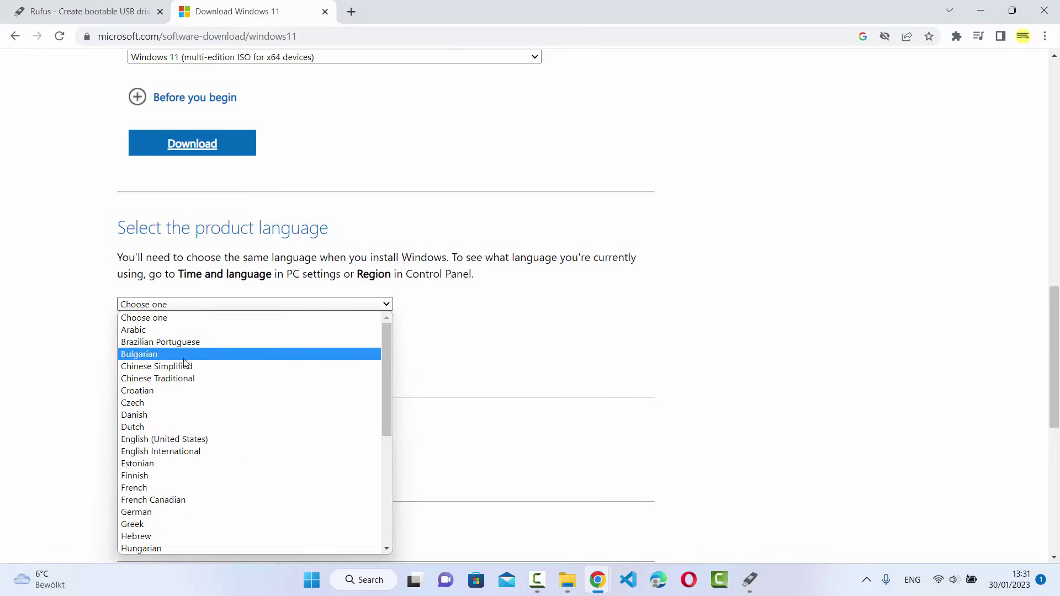
pyautogui.click(181, 451)
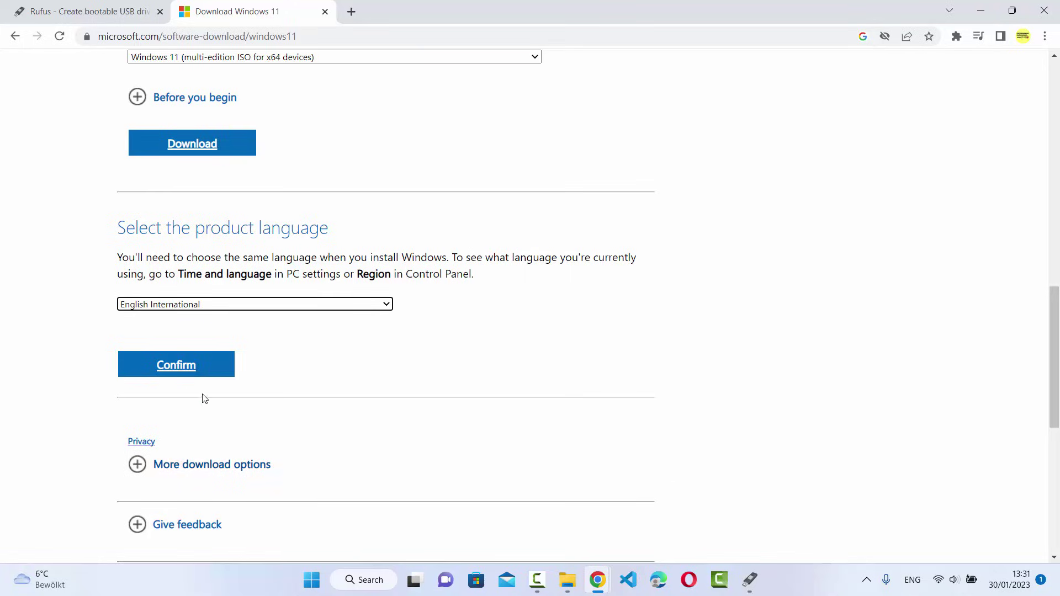
pyautogui.click(181, 366)
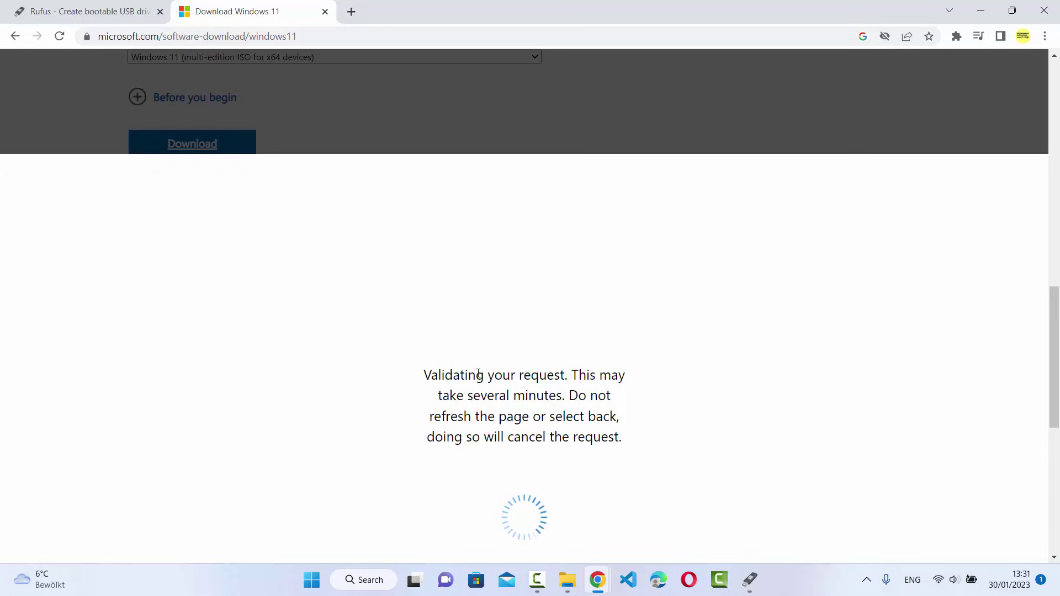
pyautogui.scroll(-2, 320, 287)
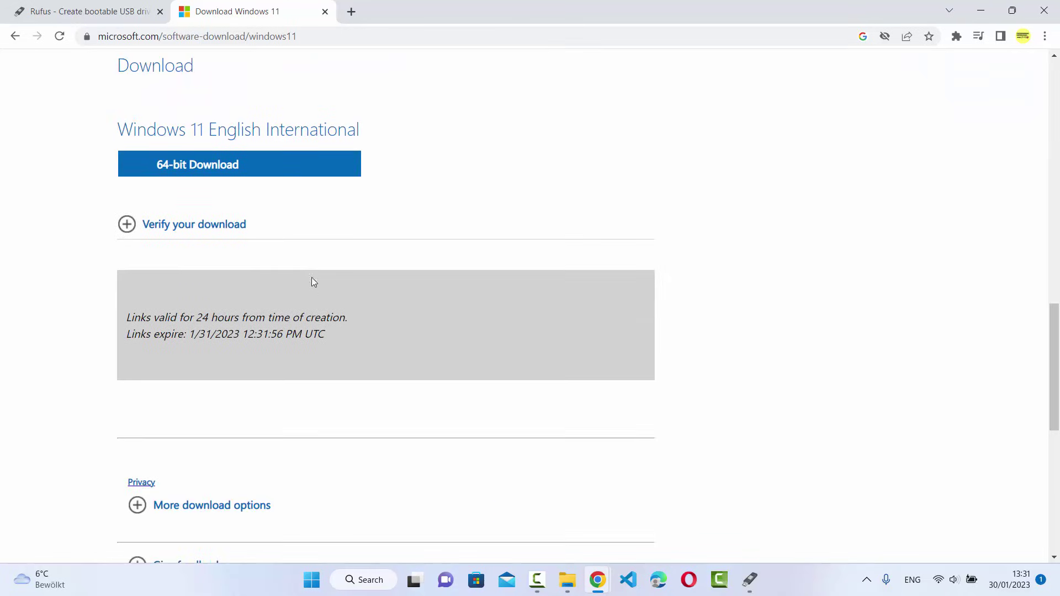
pyautogui.click(186, 170)
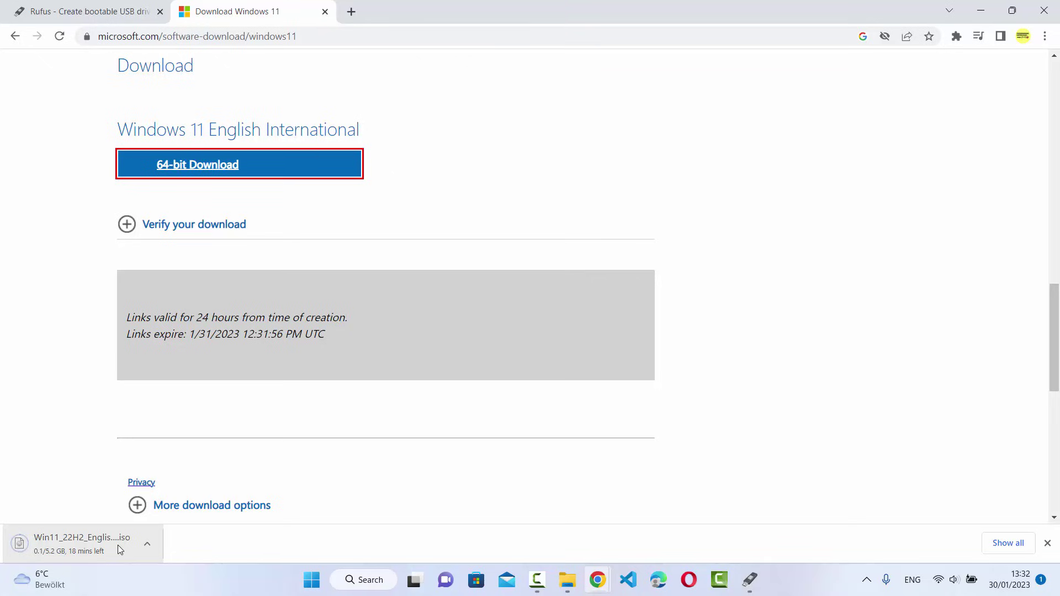
# Cancel the Win11 ISO download, dismiss the download bar and minimize Chrome.
pyautogui.click(148, 552)
pyautogui.click(148, 513)
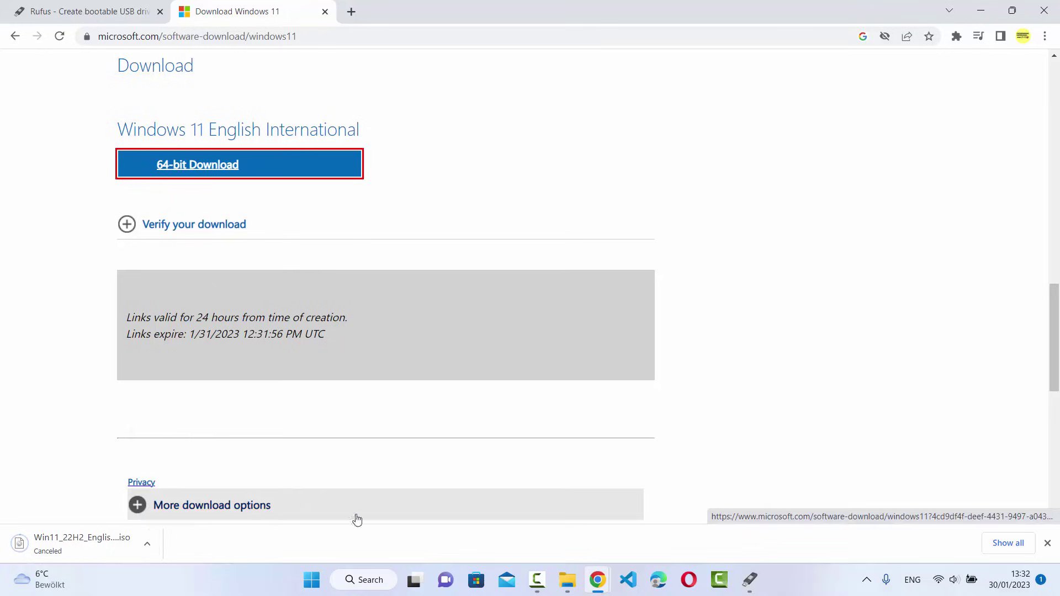
pyautogui.click(1047, 543)
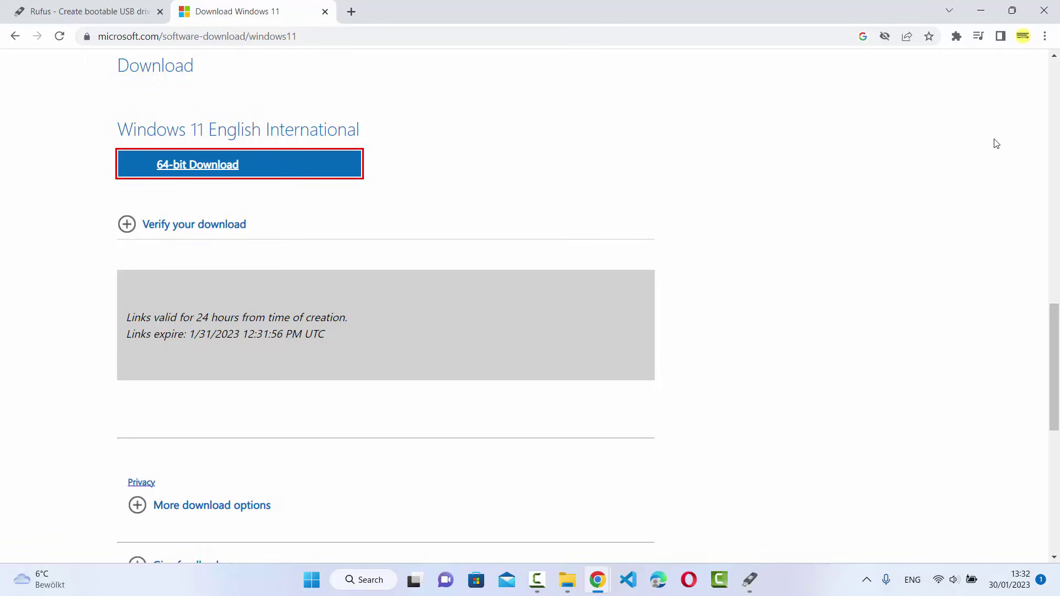
pyautogui.click(979, 12)
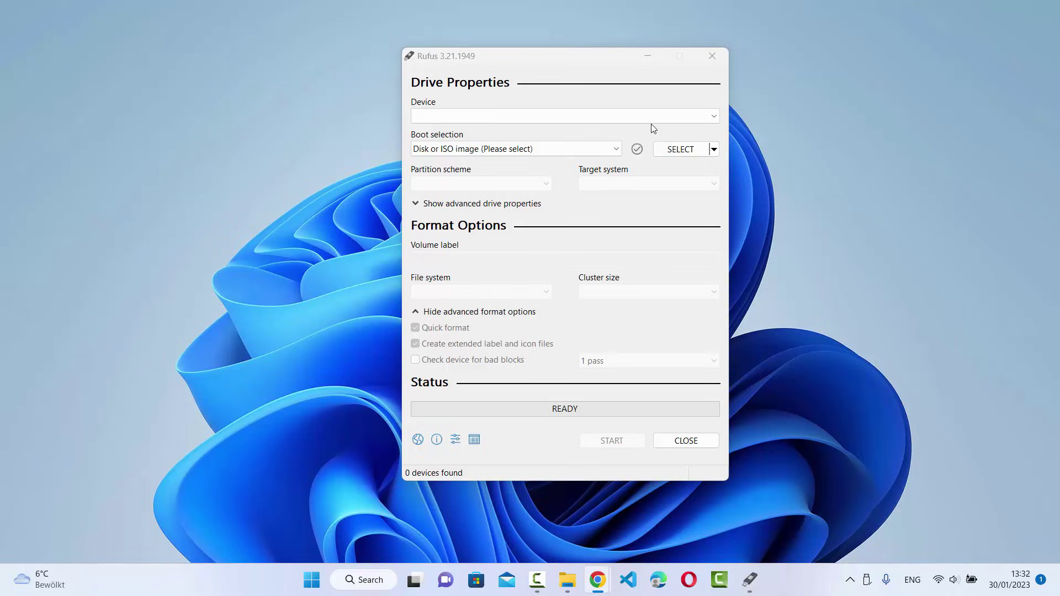
# Pick the Codebind (E:) 8 GB drive as the Rufus target device.
pyautogui.click(560, 120)
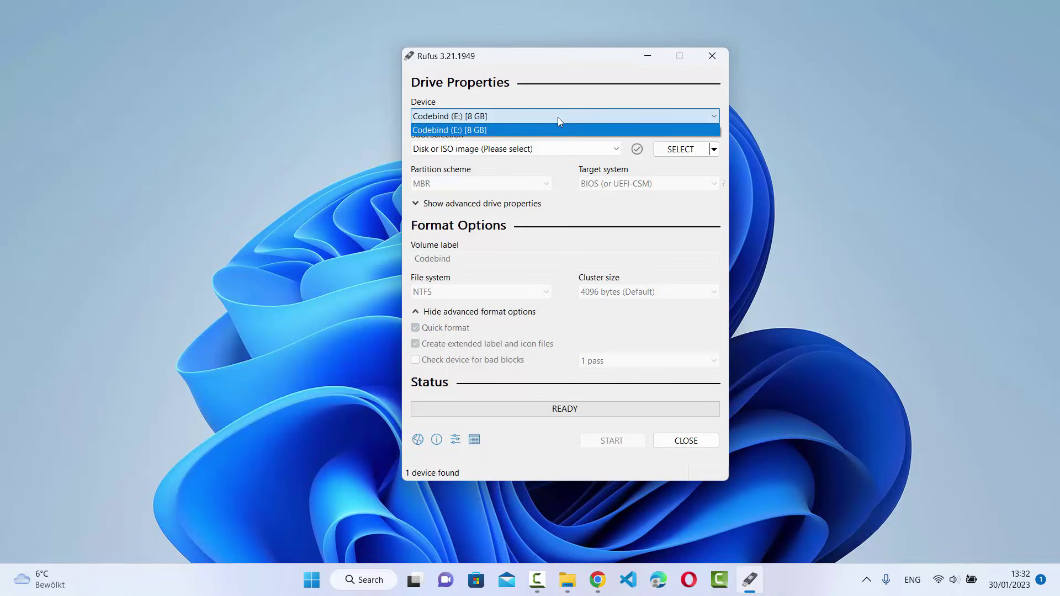
pyautogui.click(560, 120)
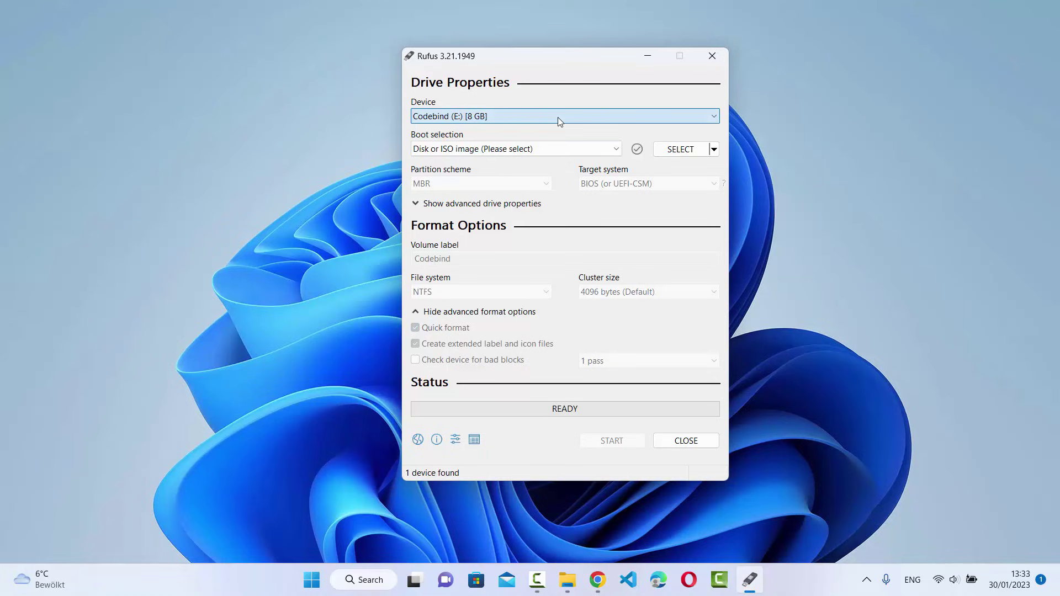
pyautogui.press('super+4')
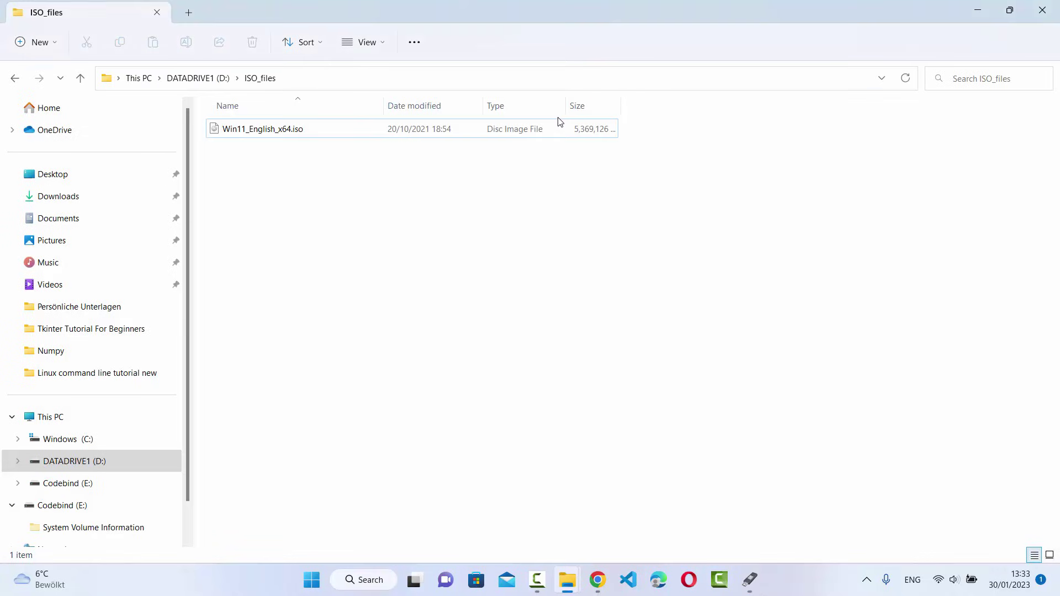
# View This PC to confirm Codebind (E:) has 7.42 GB free of 7.45 GB.
pyautogui.click(50, 417)
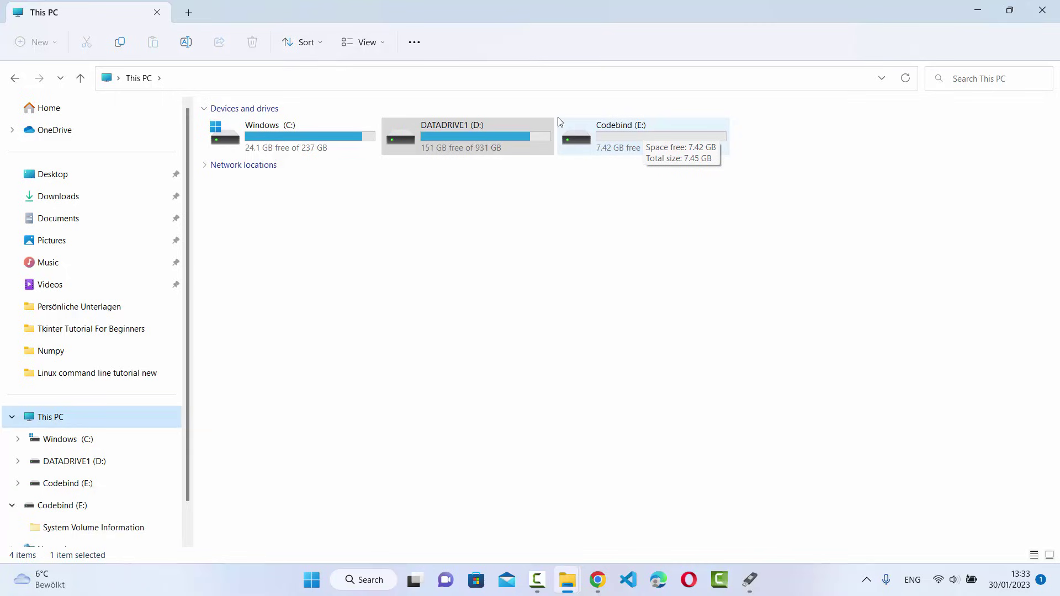
pyautogui.press('Tab')
pyautogui.press('Down')
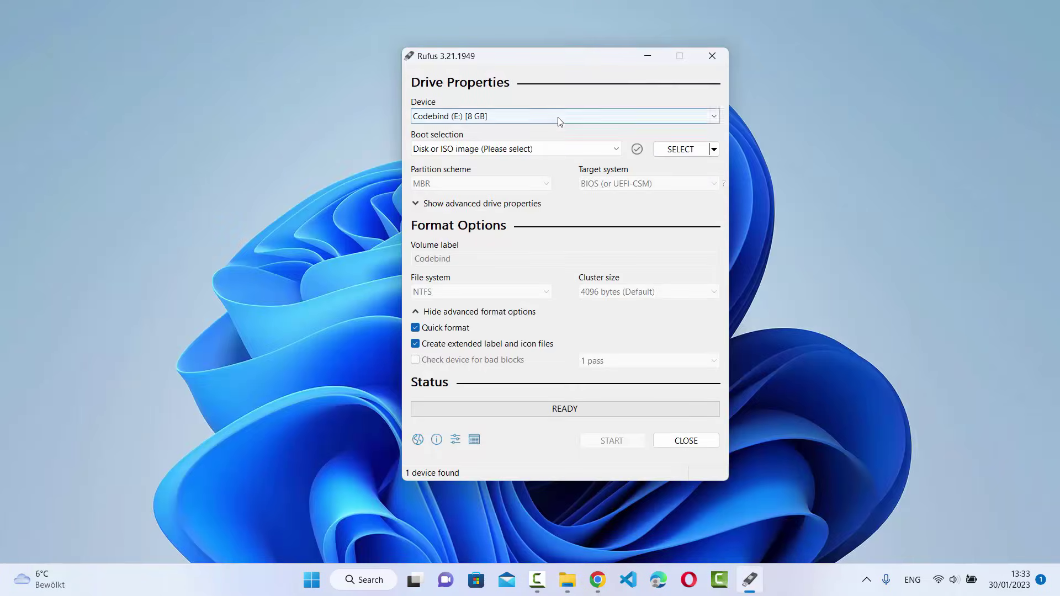
# Keep Codebind (E:) as the device and load Win11_English_x64.iso from D:\ISO_files as the boot image.
pyautogui.click(559, 117)
pyautogui.click(560, 121)
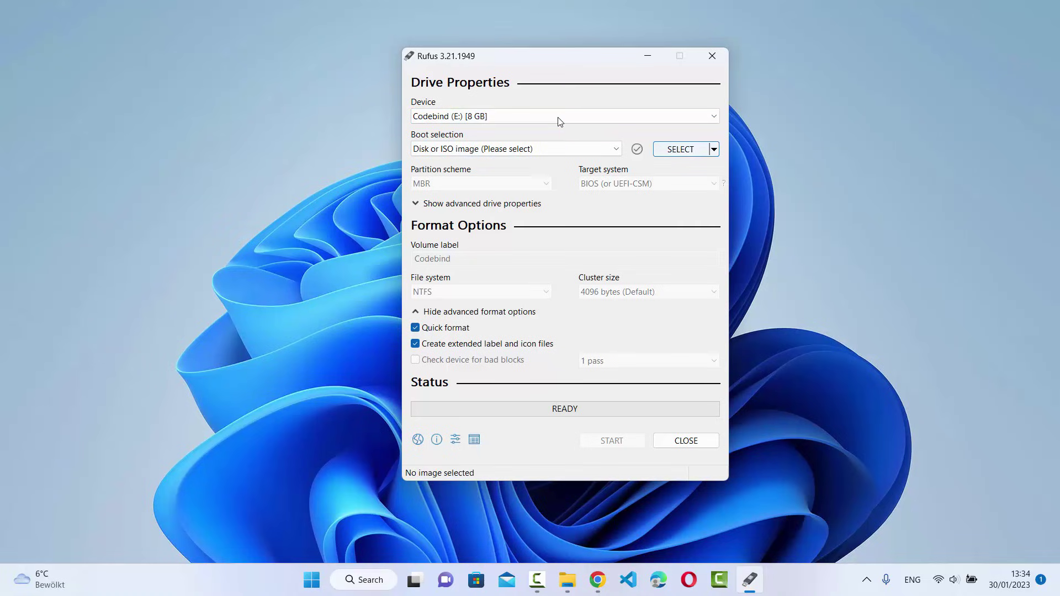
pyautogui.press('Down')
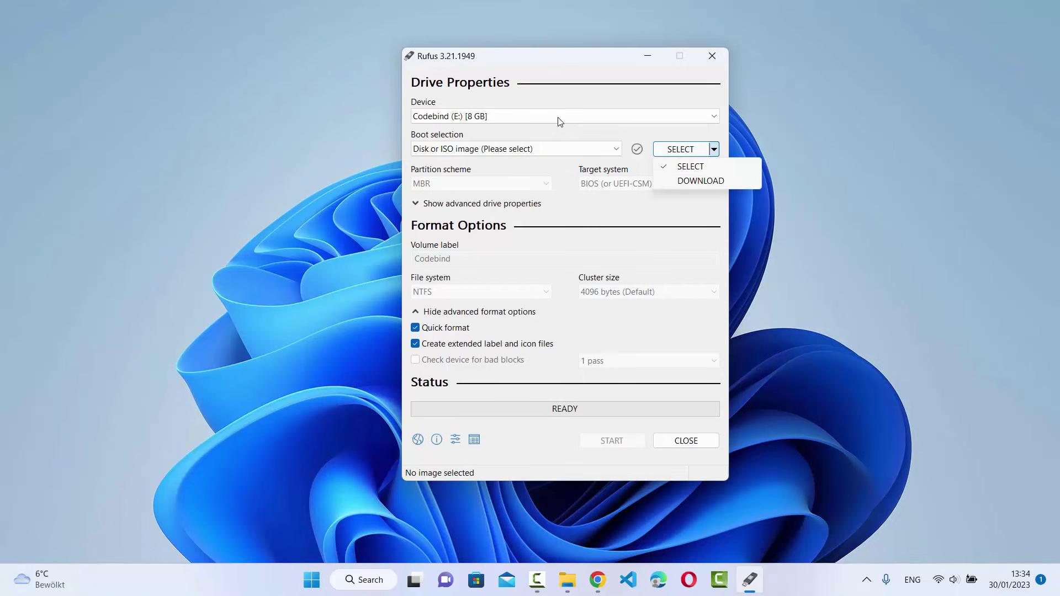
pyautogui.press('Escape')
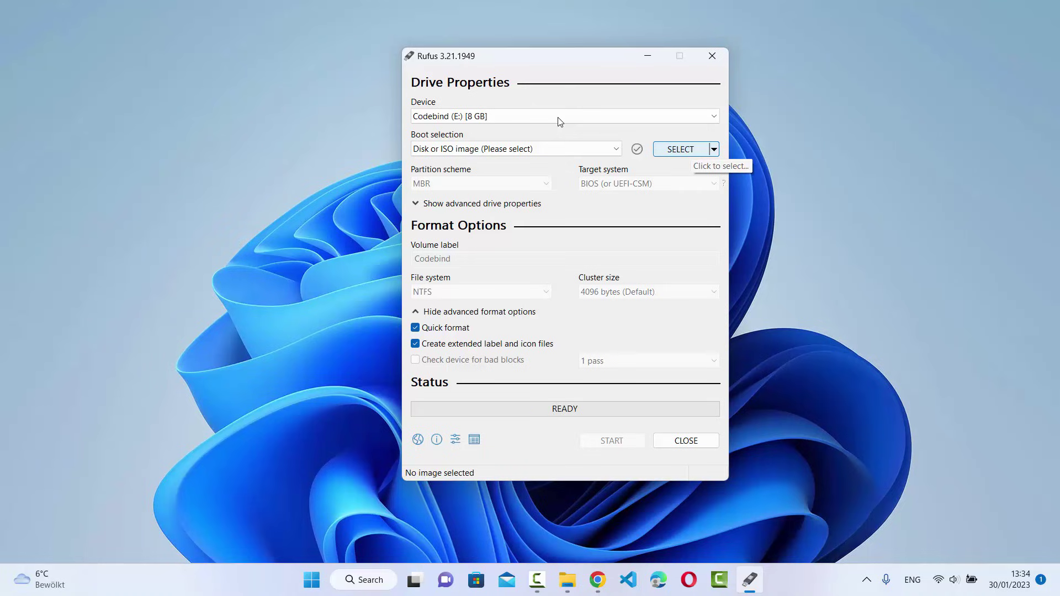
pyautogui.press('Return')
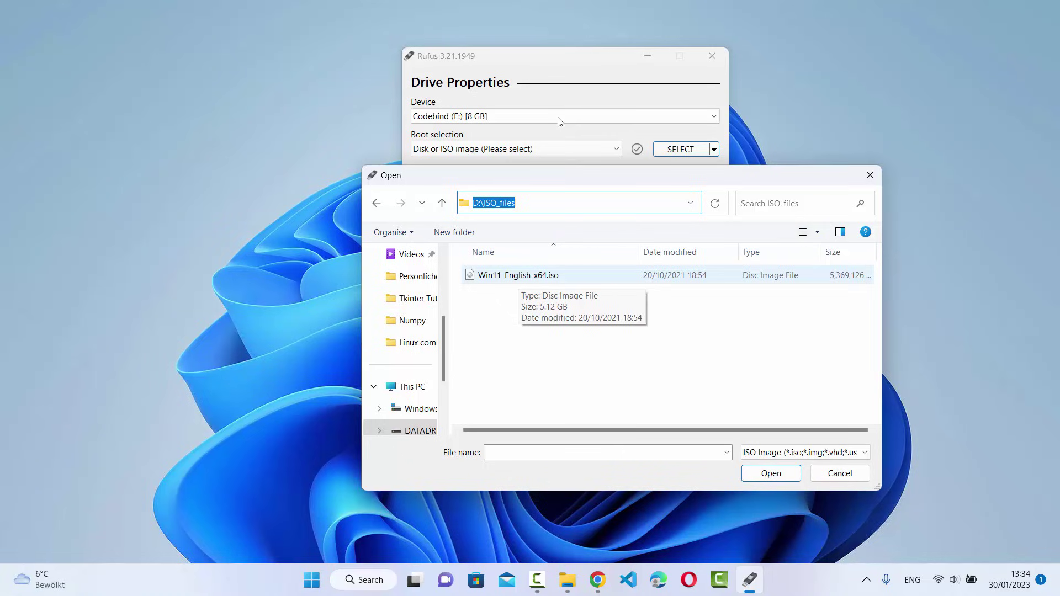
pyautogui.press('Tab')
pyautogui.press('Tab')
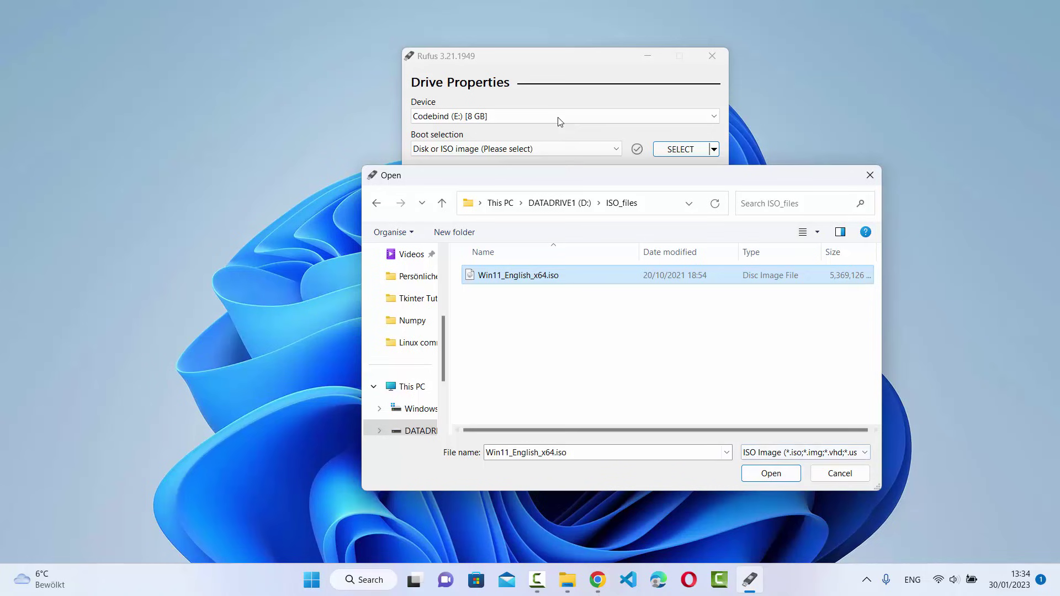
pyautogui.press('Return')
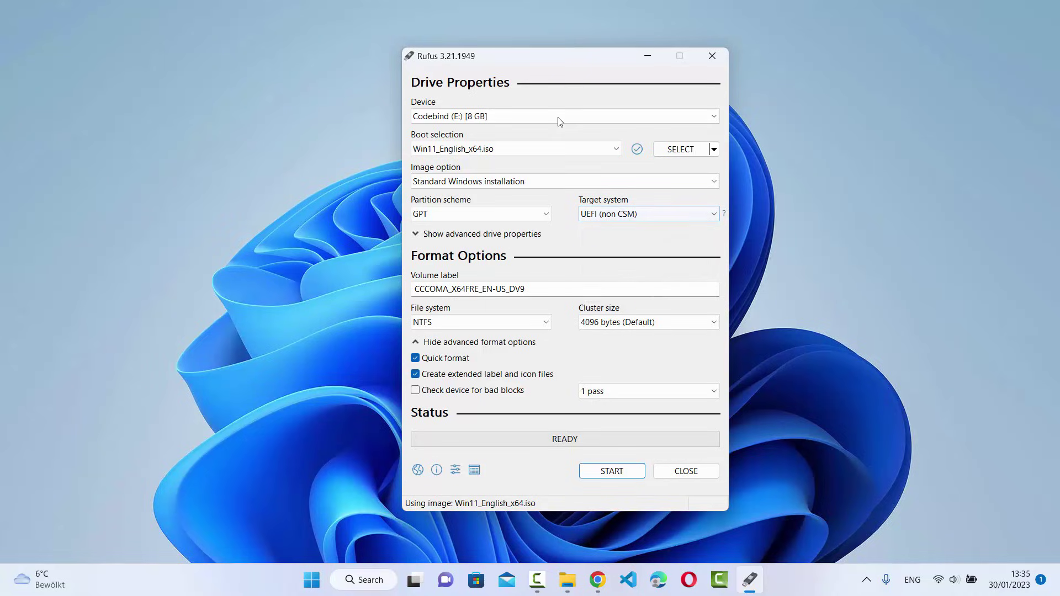
# Replace the volume label with 'Windows 11'.
pyautogui.click(512, 288)
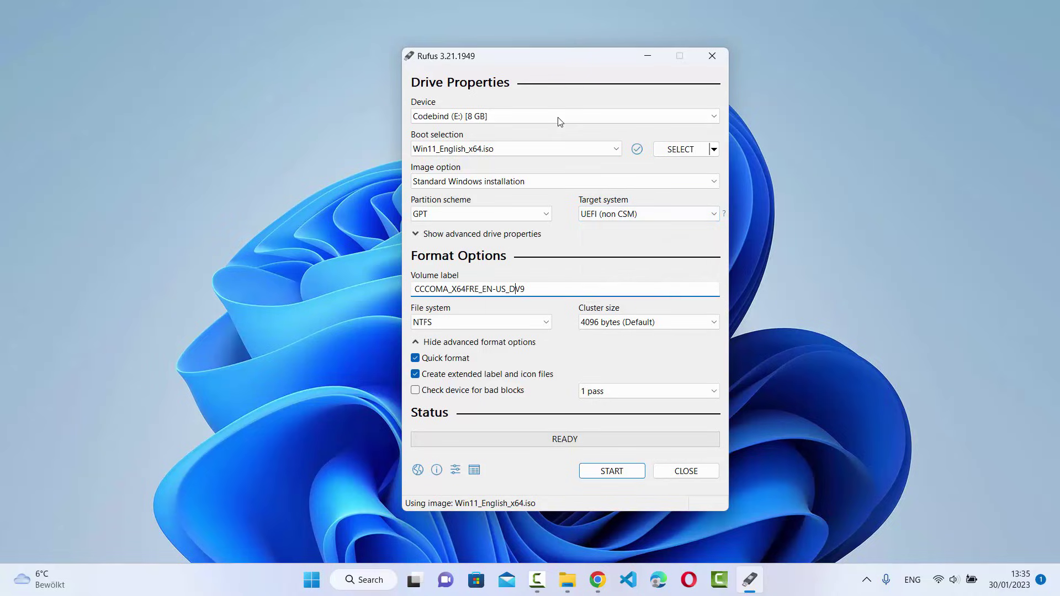
pyautogui.hotkey('ctrl', 'a')
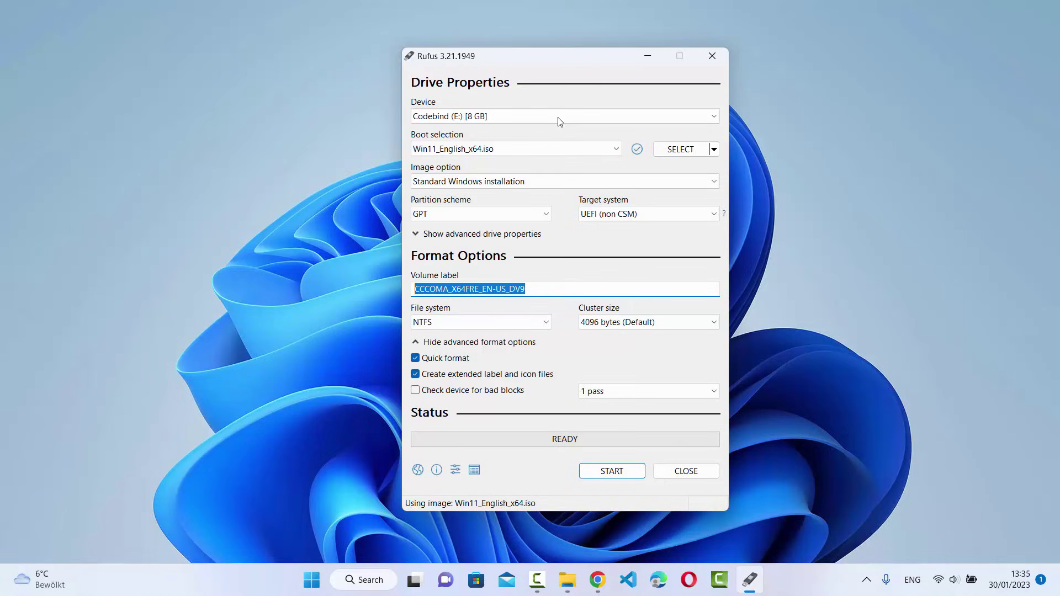
pyautogui.write('W')
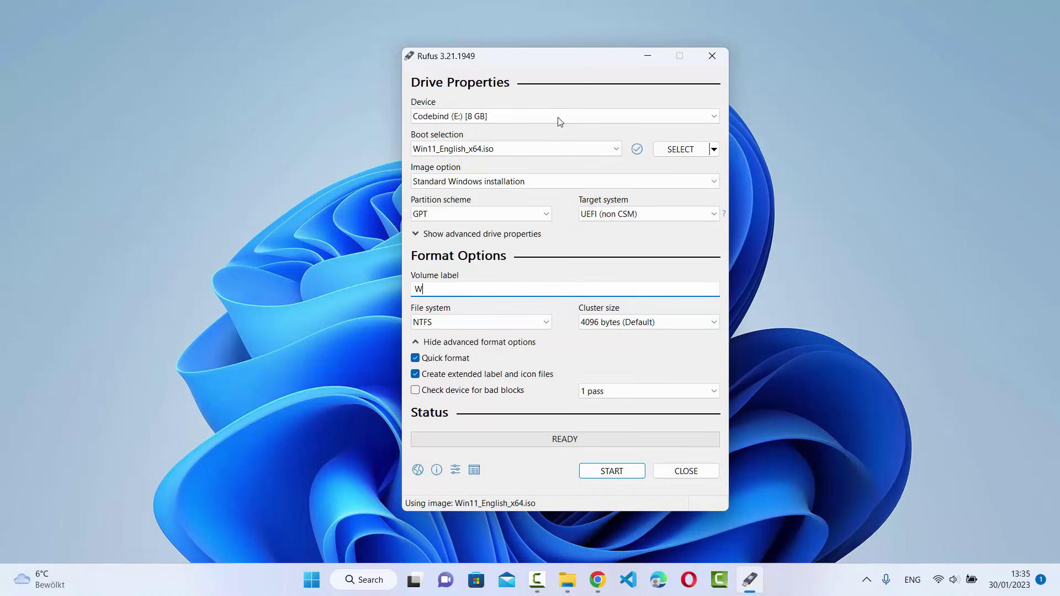
pyautogui.write('indows 11')
pyautogui.press('Tab')
pyautogui.hotkey('alt', 'Down')
pyautogui.press('Escape')
pyautogui.press('Tab')
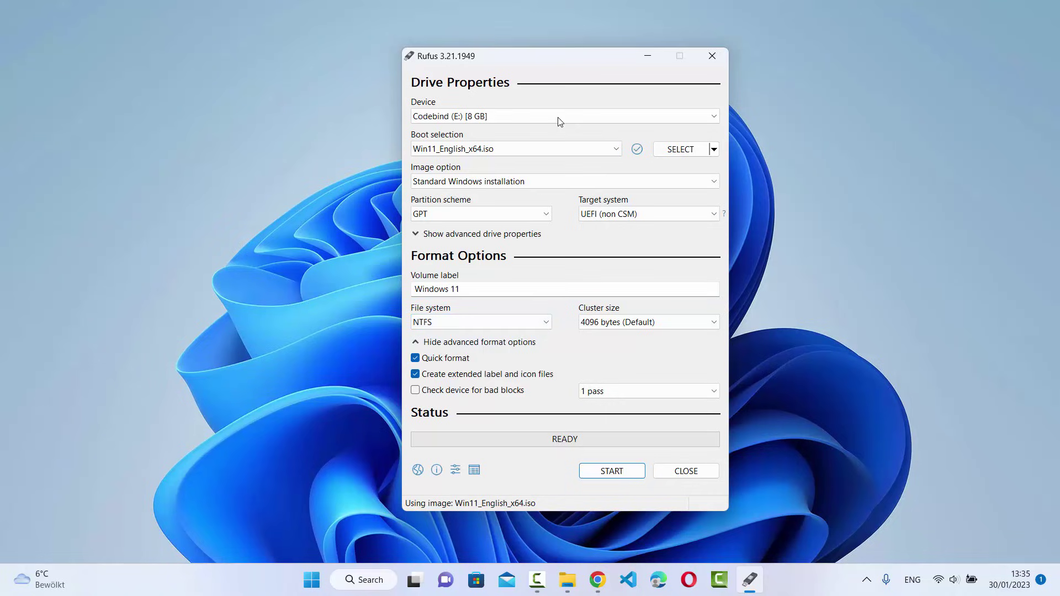
pyautogui.press('Tab')
pyautogui.press('Tab')
pyautogui.press('Tab')
# Start the write, keeping the 4GB+ RAM, Secure Boot and TPM 2.0 requirement removals.
pyautogui.press('Return')
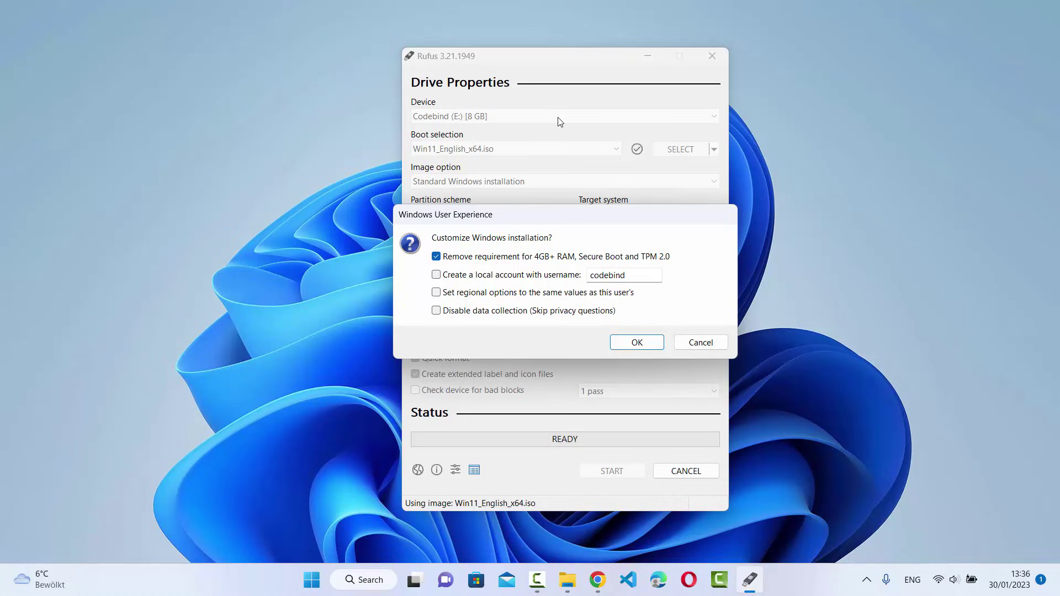
pyautogui.press('Tab')
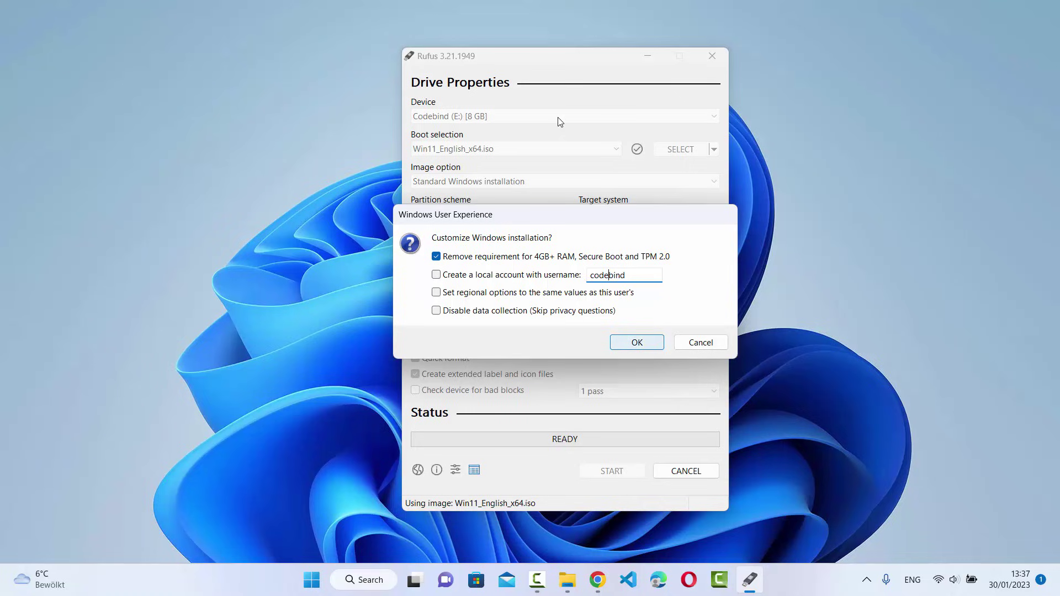
pyautogui.press('Return')
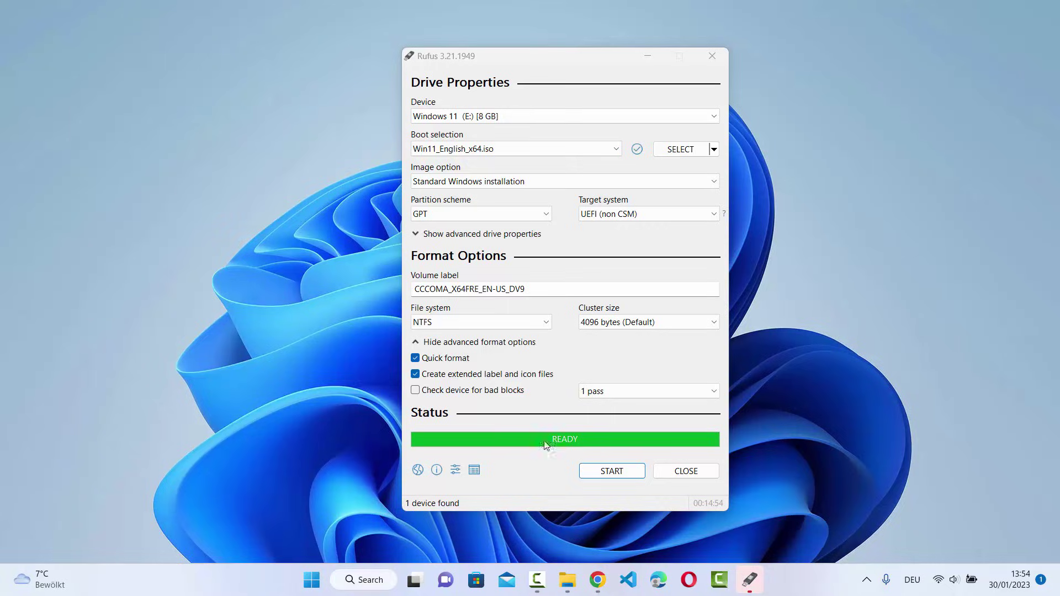
# Switch to This PC, showing Windows 11 (E:) with 2.30 GB free.
pyautogui.moveTo(567, 580)
pyautogui.click(486, 505)
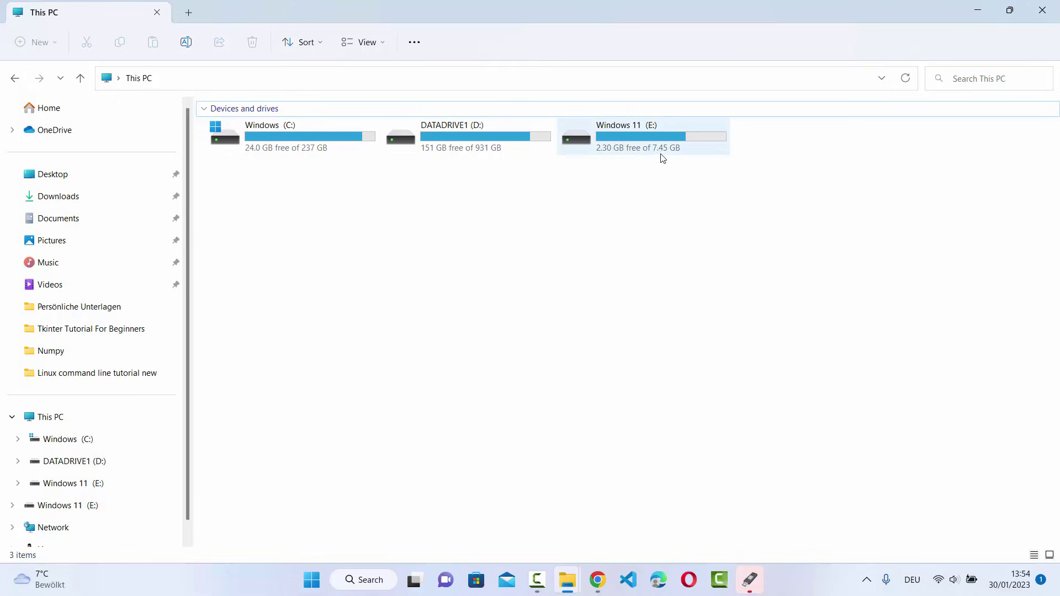
# Open the Windows 11 (E:) drive to reveal boot, efi, sources, support folders and setup.exe.
pyautogui.doubleClick(625, 132)
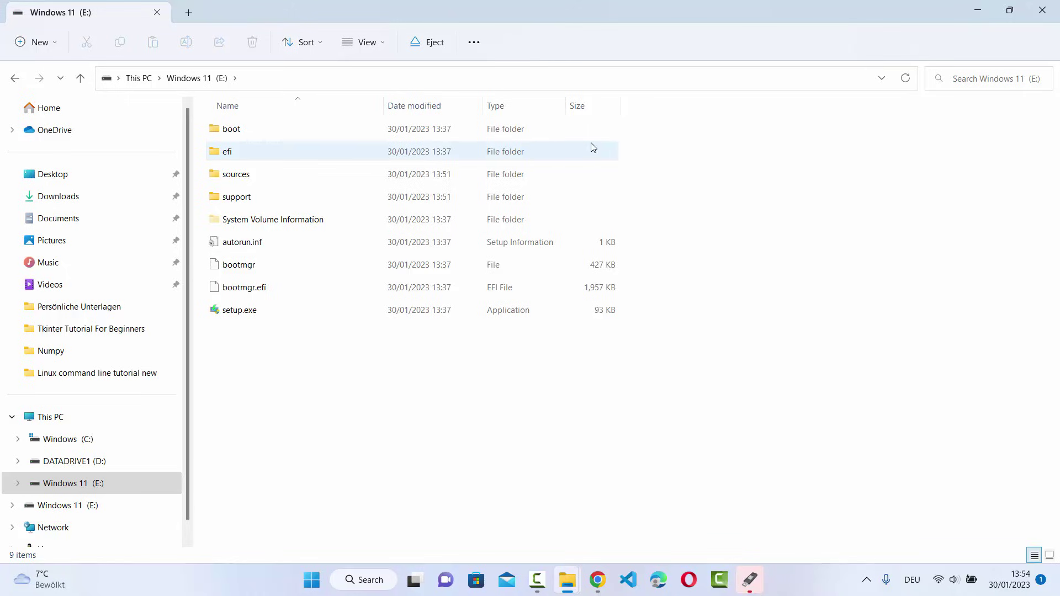